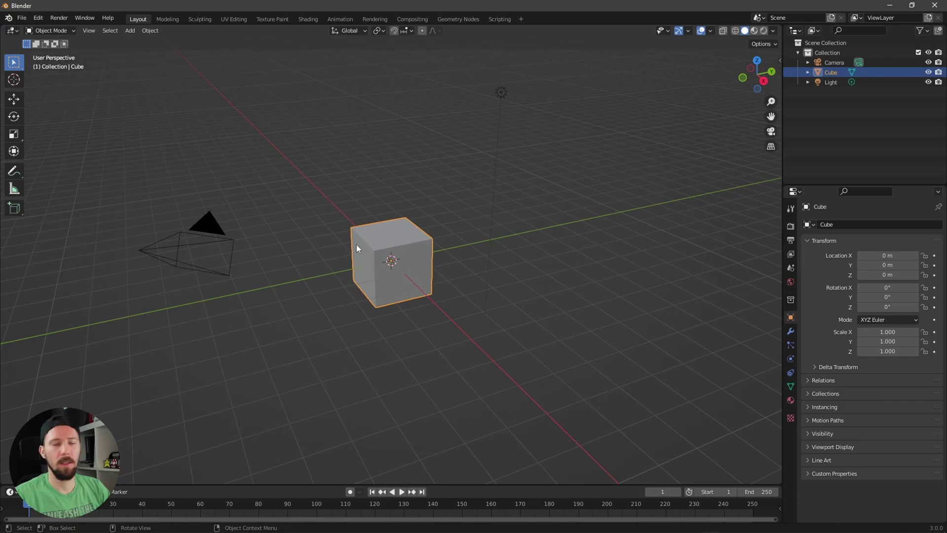
Append the EasyCloner node tree from EasyCloner_V01.blend into the scene
click(23, 18)
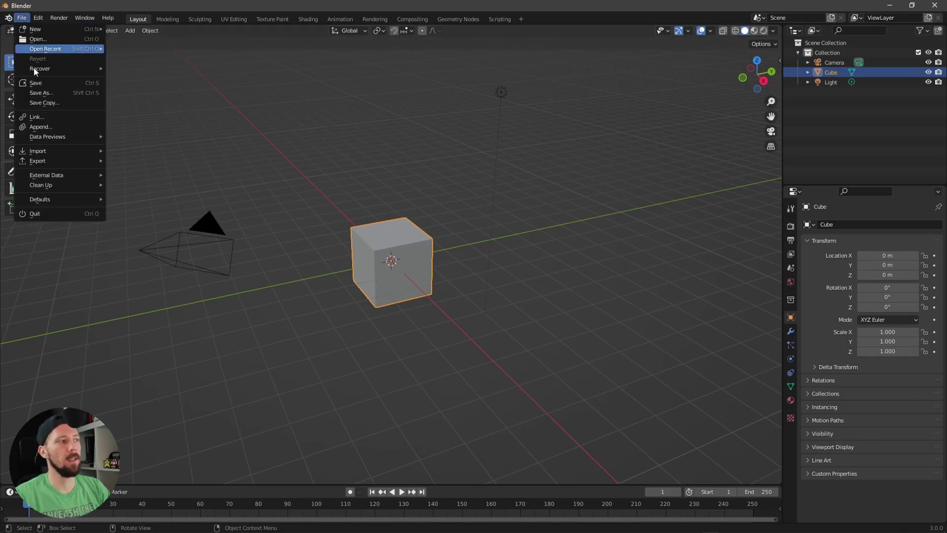
click(59, 134)
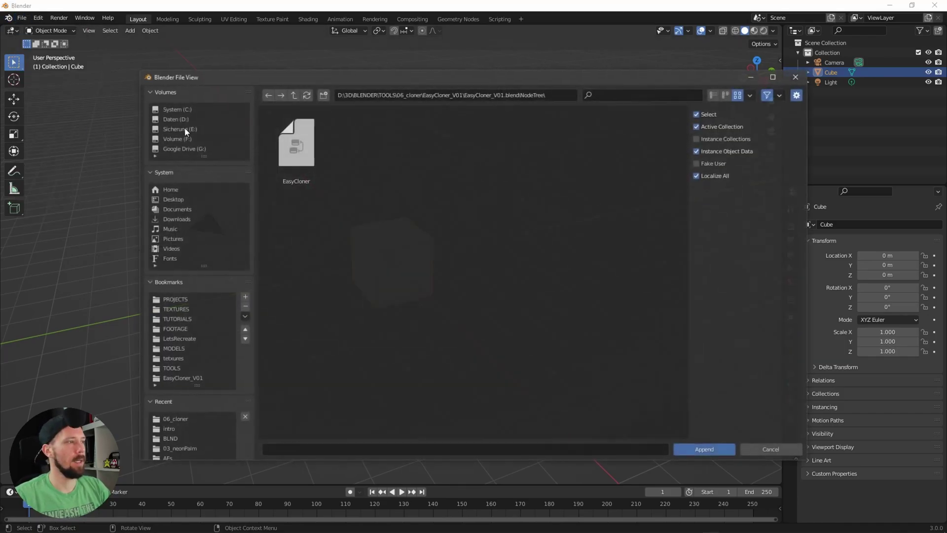
click(182, 379)
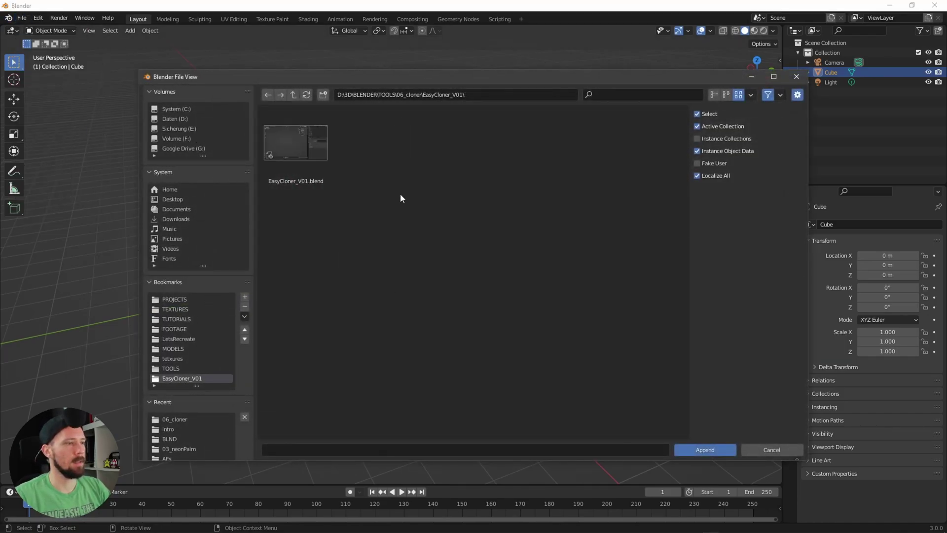
double_click(301, 148)
double_click(498, 164)
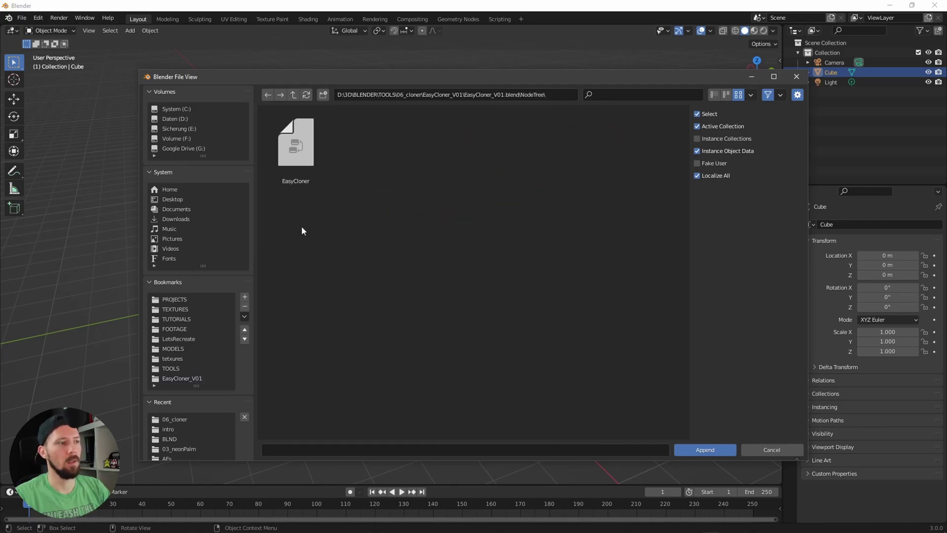
double_click(289, 149)
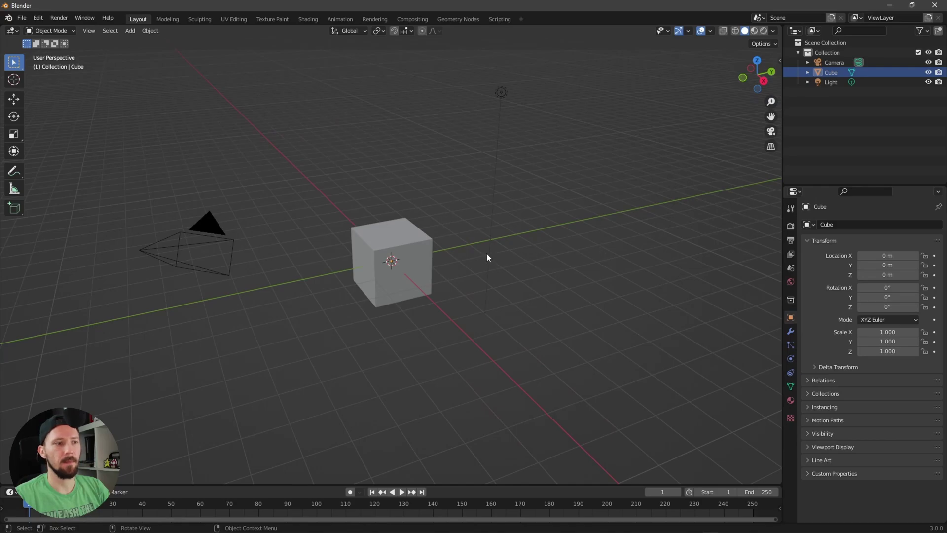
Delete the default cube
click(398, 277)
key(x)
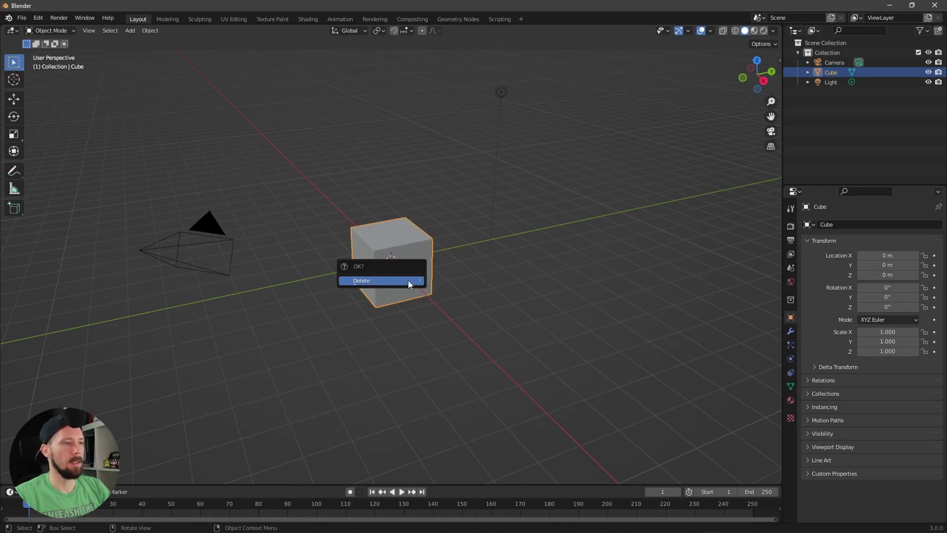
click(408, 281)
Add a UV sphere with 10 segments and 10 rings at the world origin
key(shift+a)
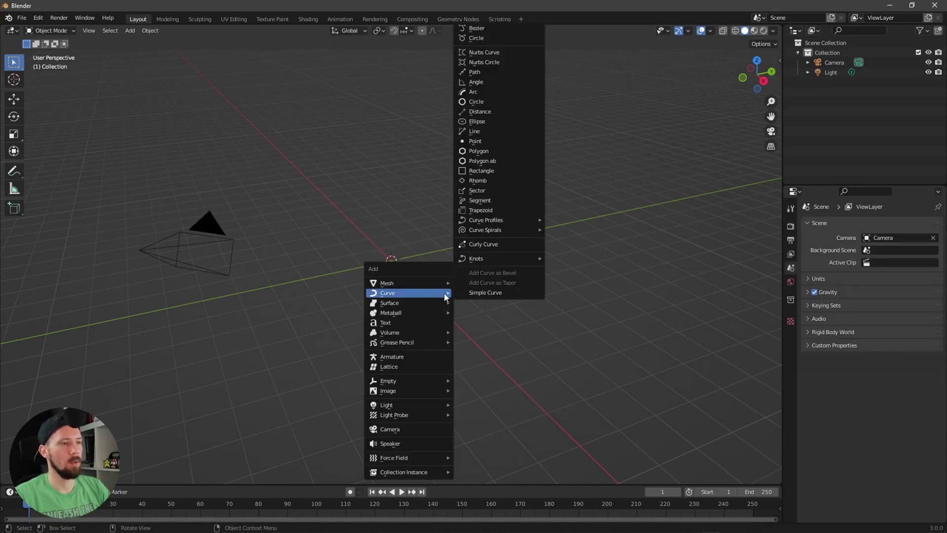
mouse_move(404, 290)
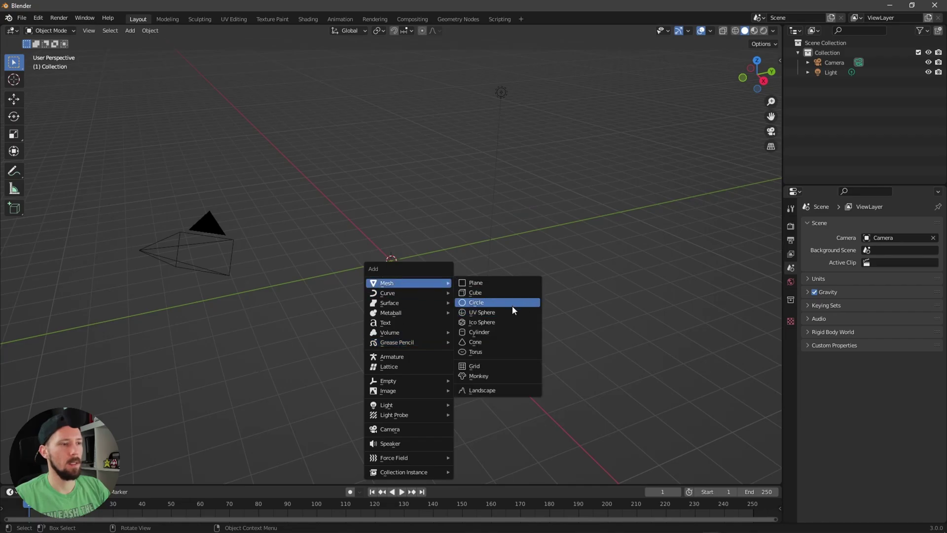
click(517, 318)
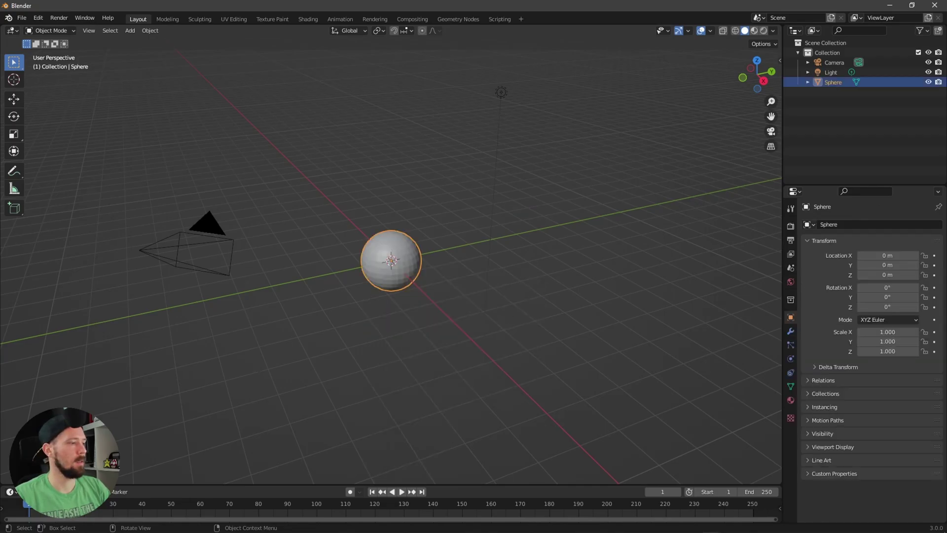
click(127, 369)
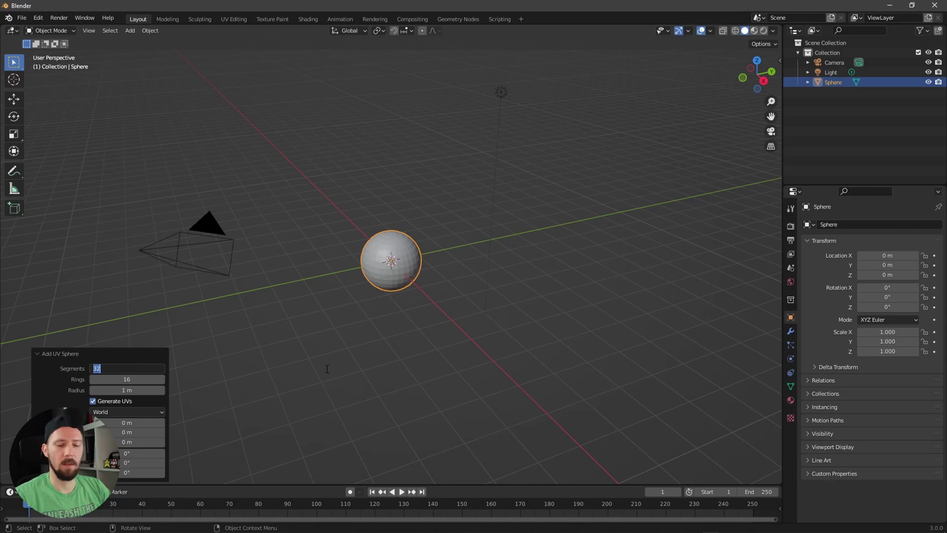
text(10)
key(Tab)
text(1)
key(Return)
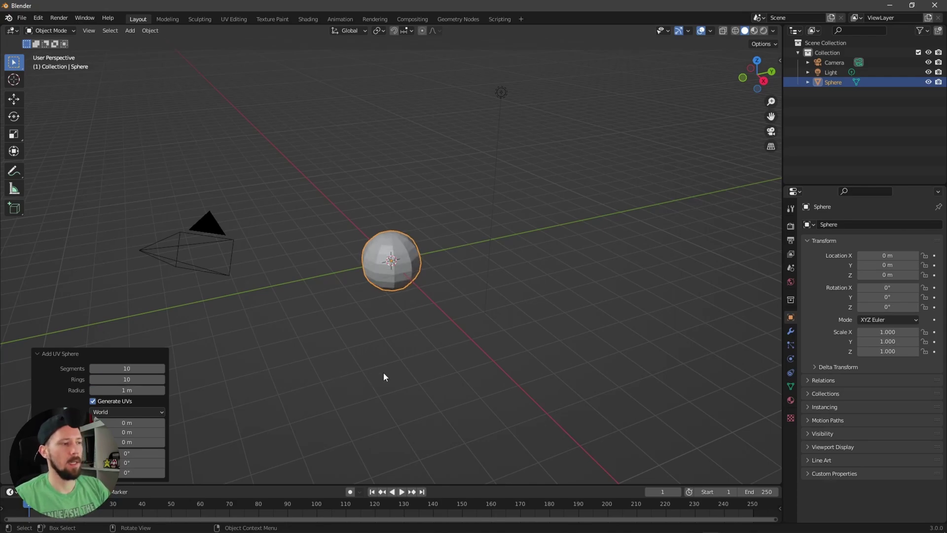
click(103, 343)
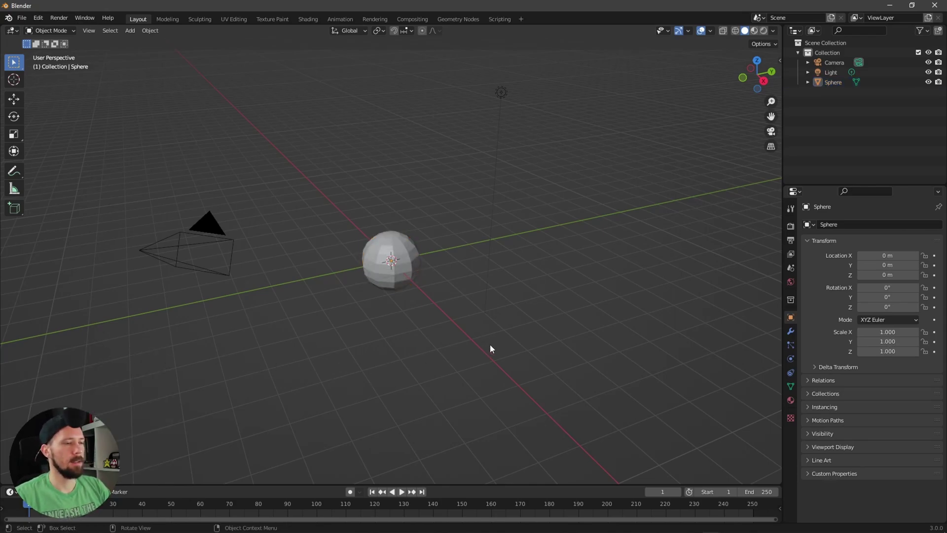
click(398, 285)
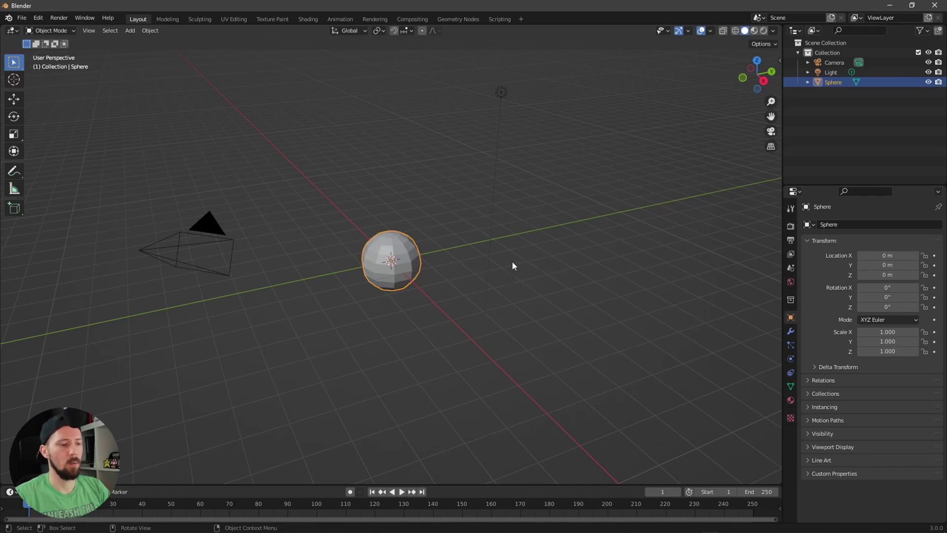
Scale the sphere up uniformly by about 5.9 and apply all its transforms
key(n)
key(s)
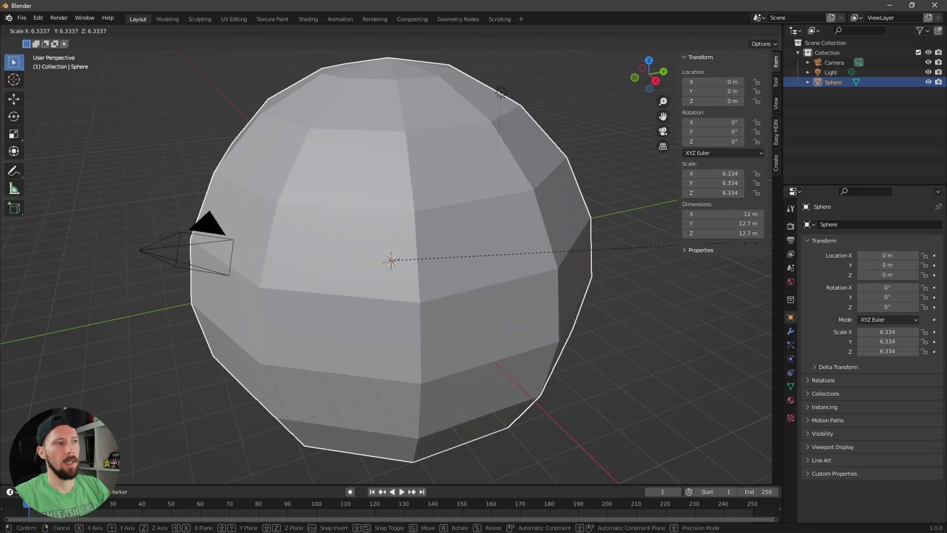
click(681, 249)
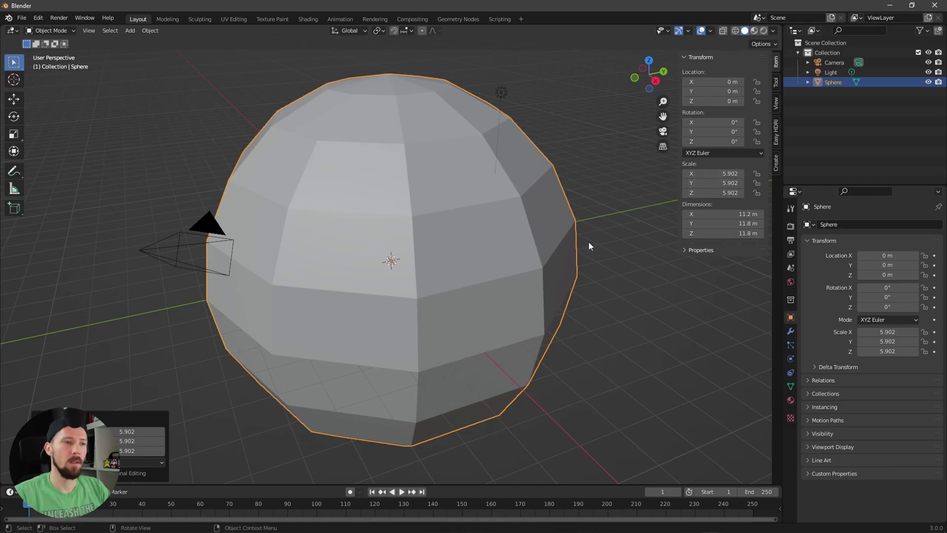
click(496, 269)
click(157, 32)
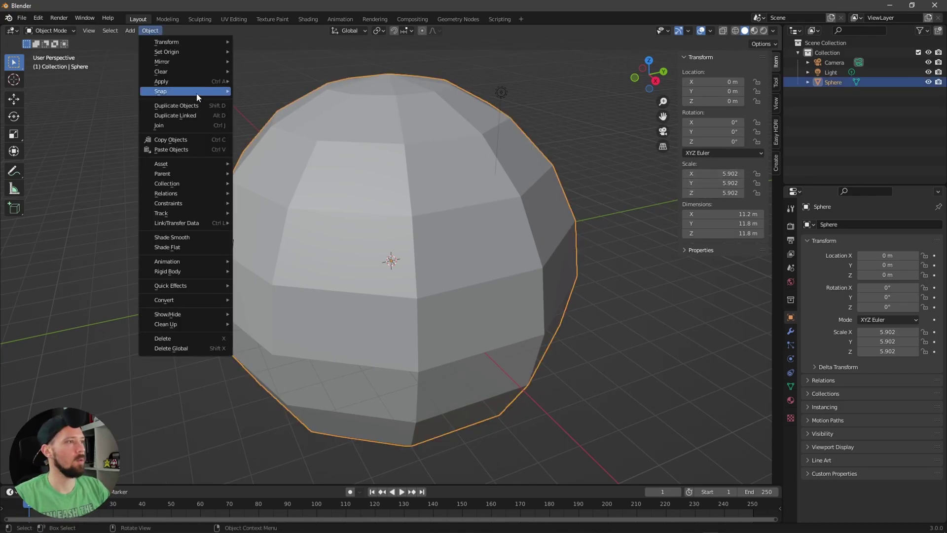
mouse_move(191, 82)
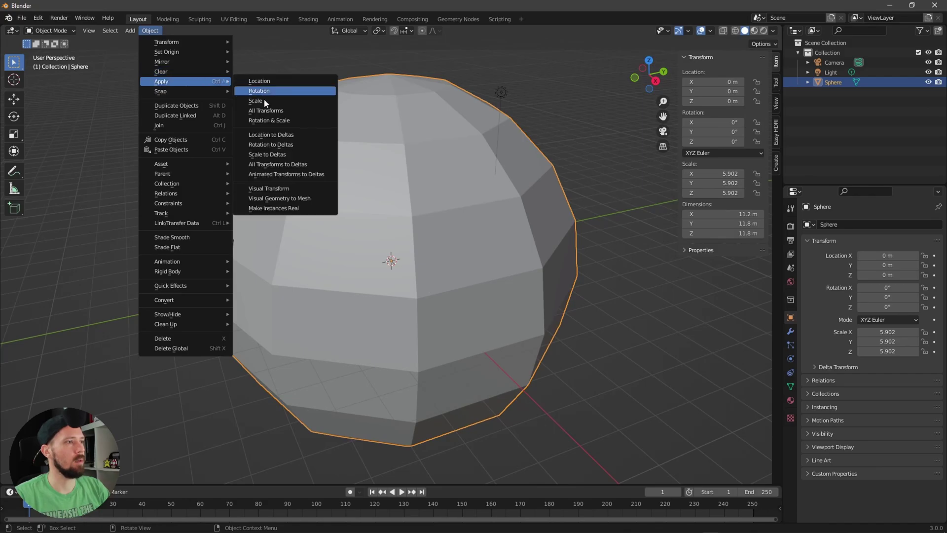
click(304, 110)
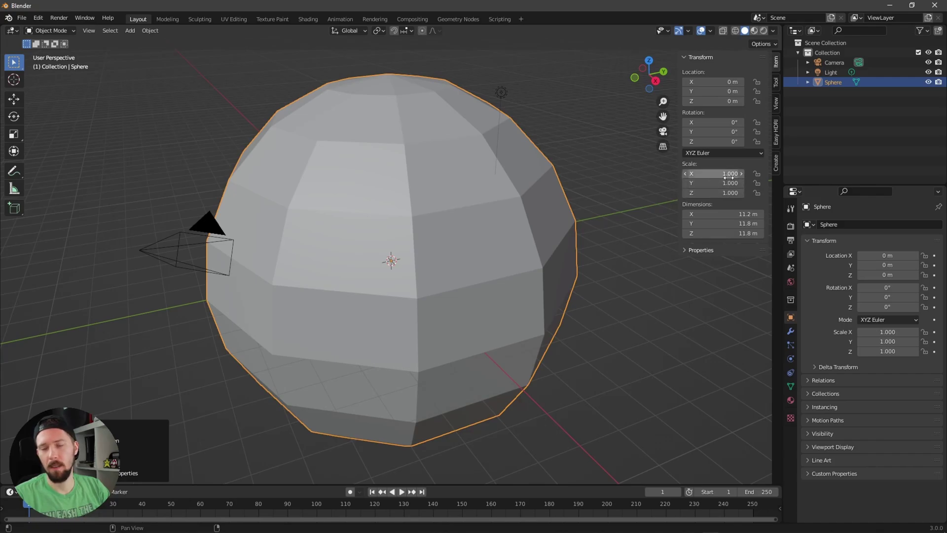
Rename the sphere object as GN
click(851, 134)
click(838, 82)
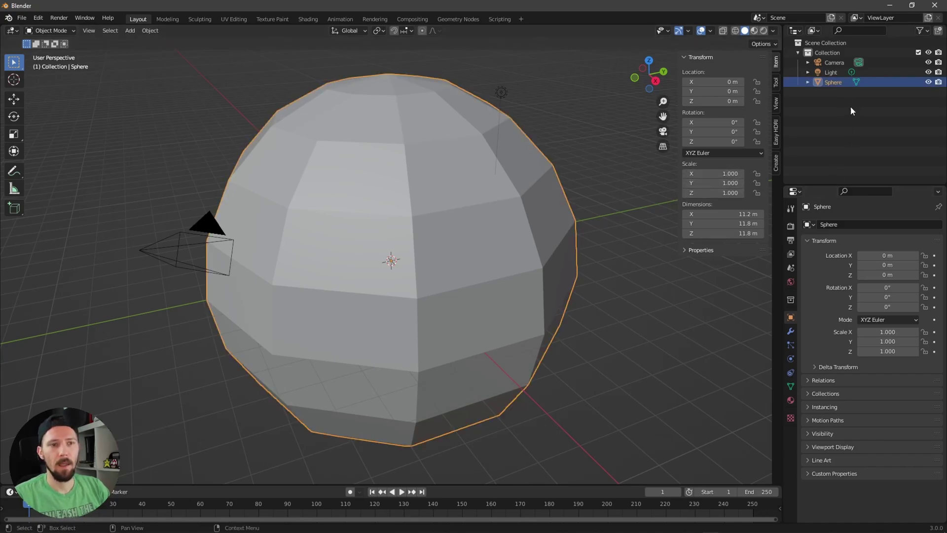
double_click(833, 82)
text(CN)
key(Return)
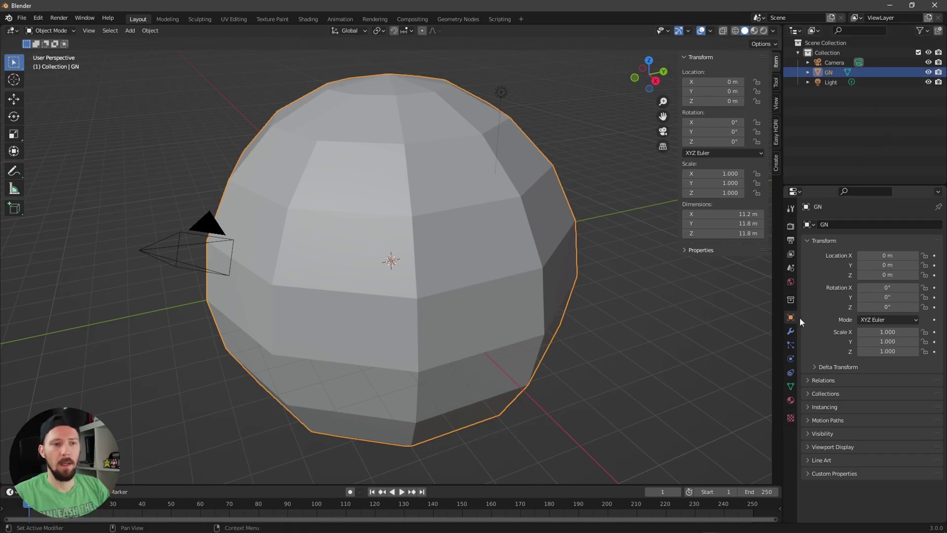
Add a Geometry Nodes modifier to GN using the EasyCloner node group, and widen the properties editor
click(790, 332)
click(854, 224)
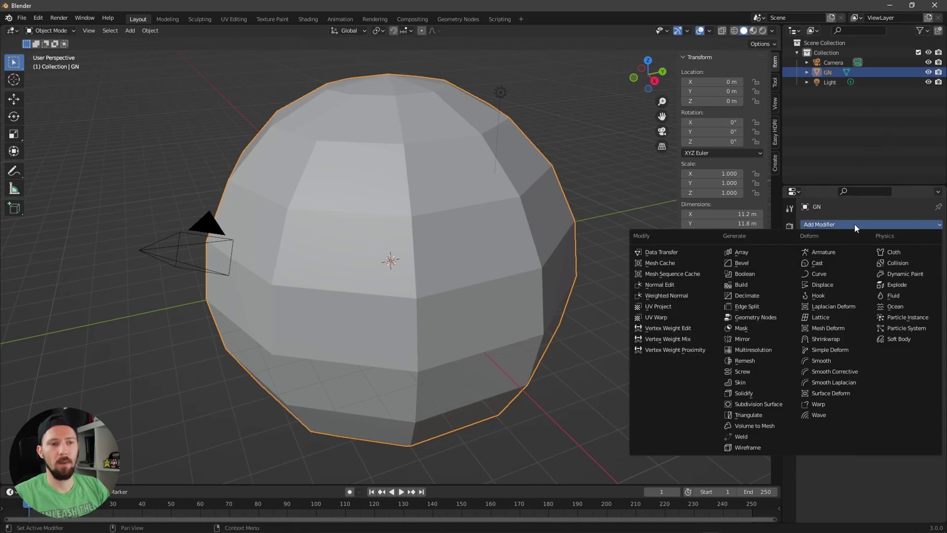
click(769, 317)
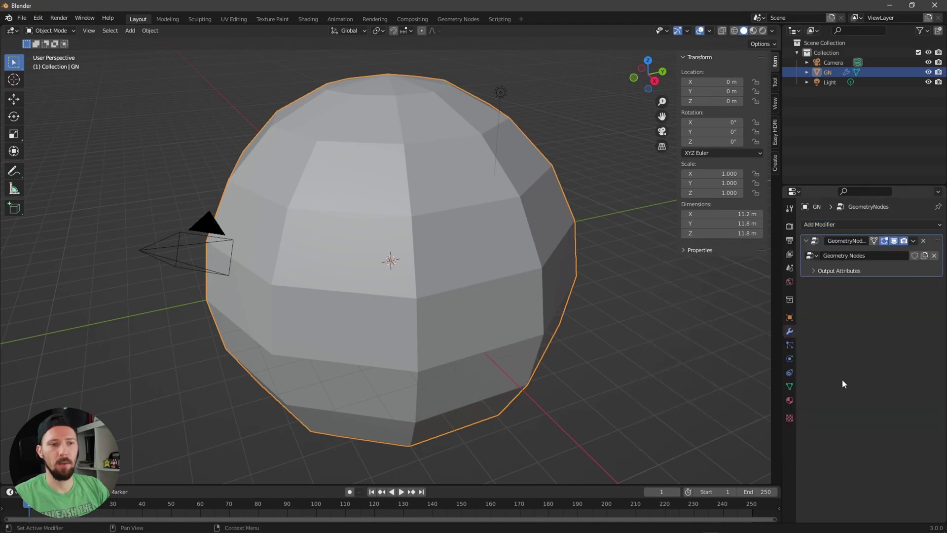
click(815, 255)
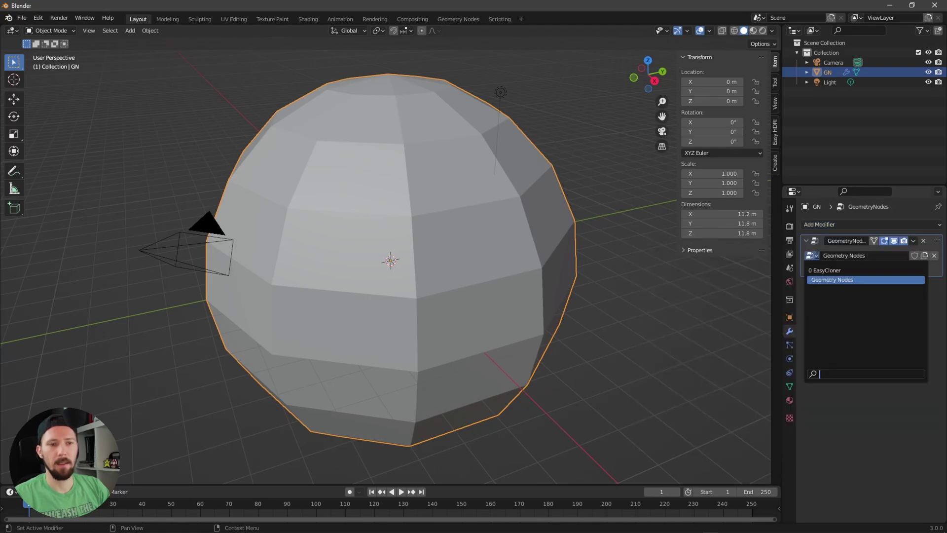
click(838, 276)
key(n)
drag(782, 190, 570, 190)
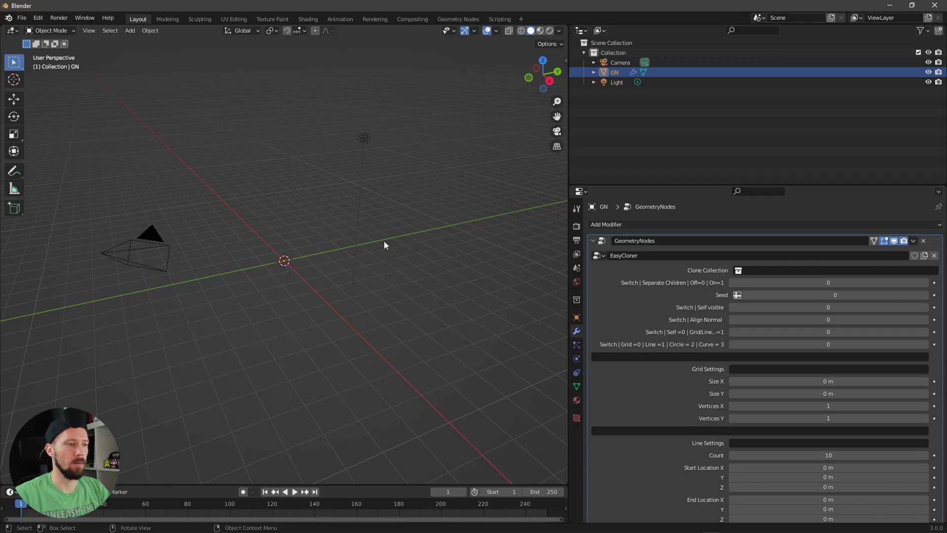
Enable the _cubes collection and inspect its contents by temporarily moving Cube.001, cancelling the move
key(n)
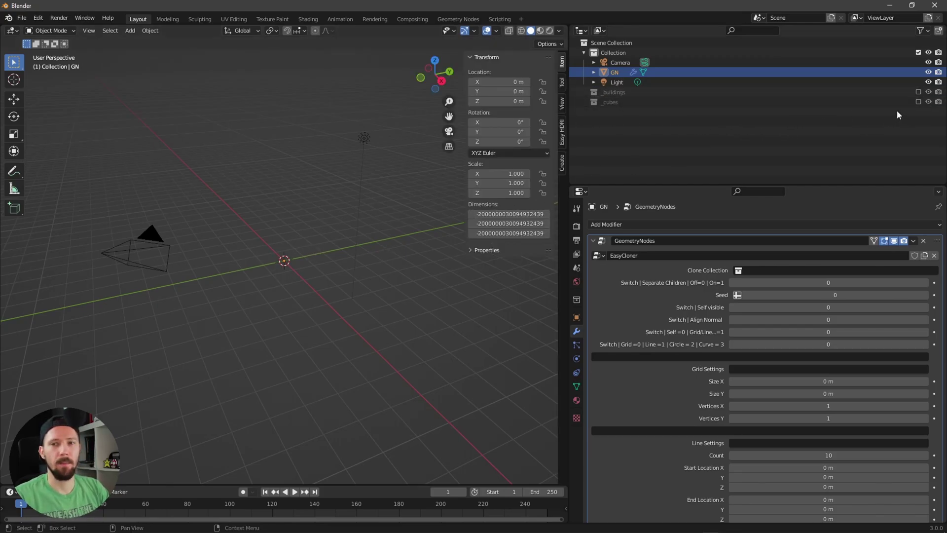
click(917, 101)
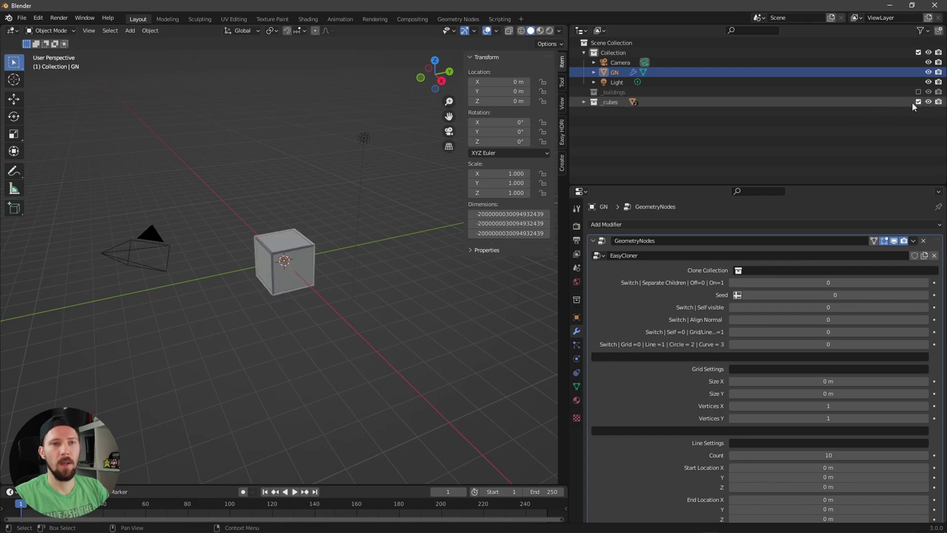
click(584, 101)
click(622, 111)
key(g)
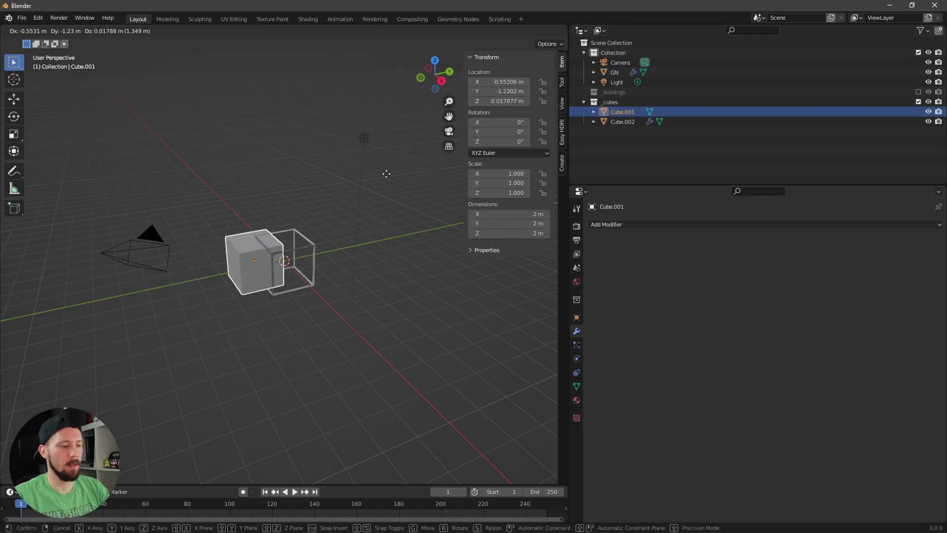
right_click(338, 167)
Switch the viewport to rendered shading and compare the two cubes with a cancelled move of Cube.001
key(z)
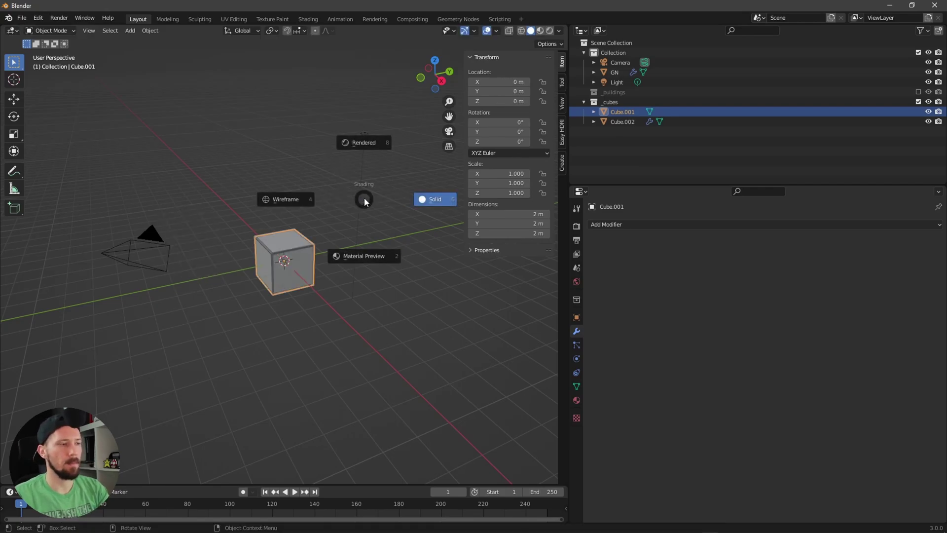
click(365, 147)
key(g)
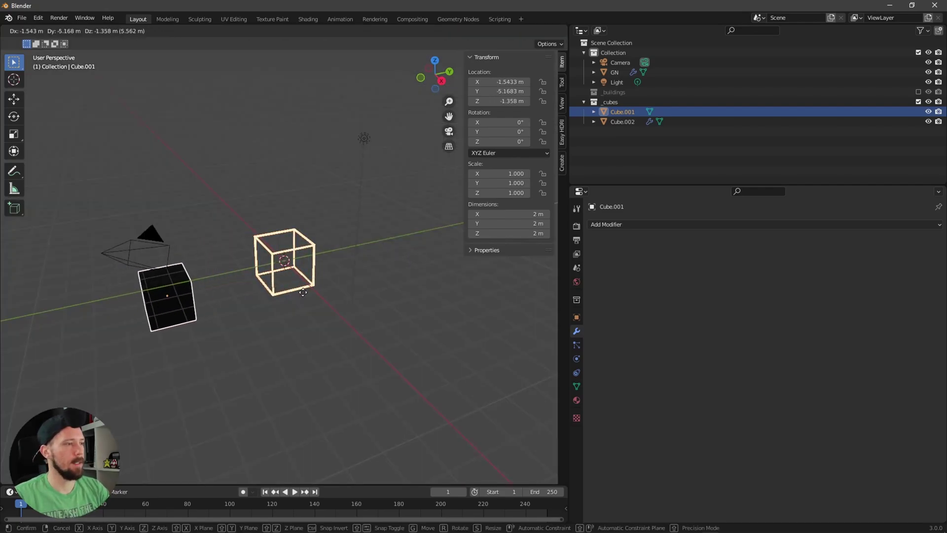
key(Escape)
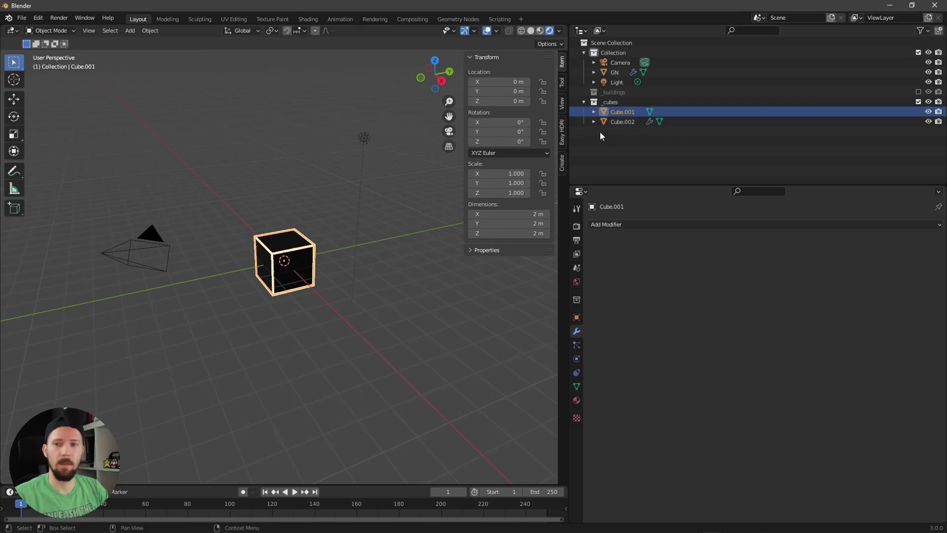
Disable the _cubes collection, enable _buildings, and inspect its Cube.003 and Cube.004 objects without moving them
click(918, 102)
click(918, 92)
click(622, 111)
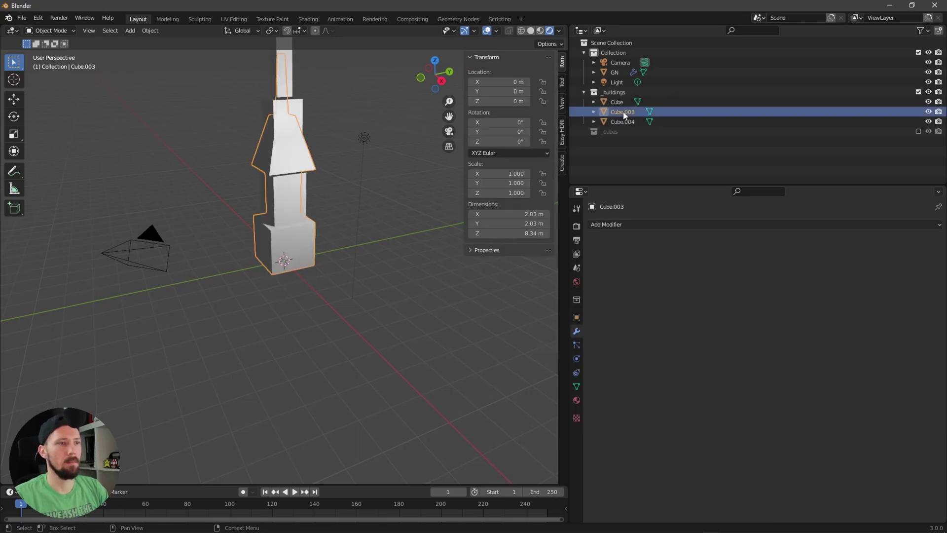
key(g)
key(Escape)
click(623, 121)
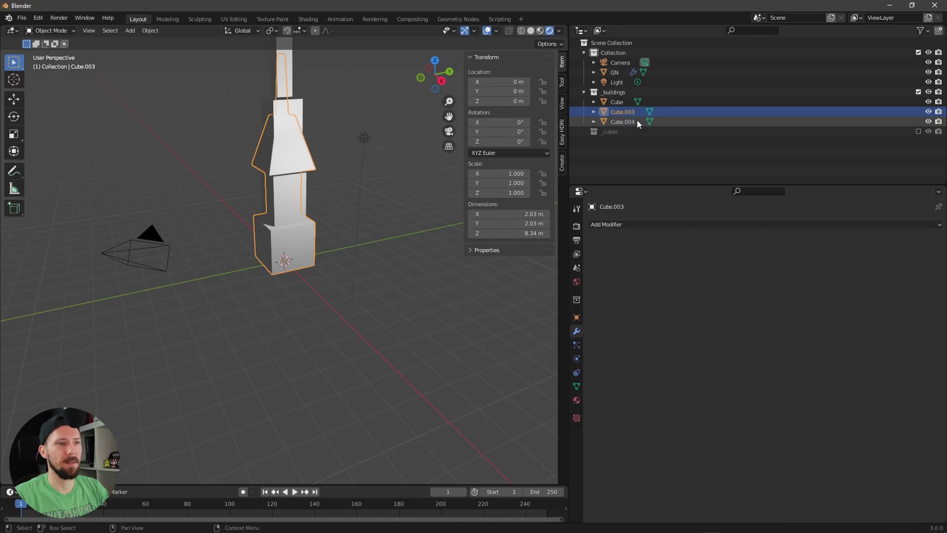
key(g)
key(Escape)
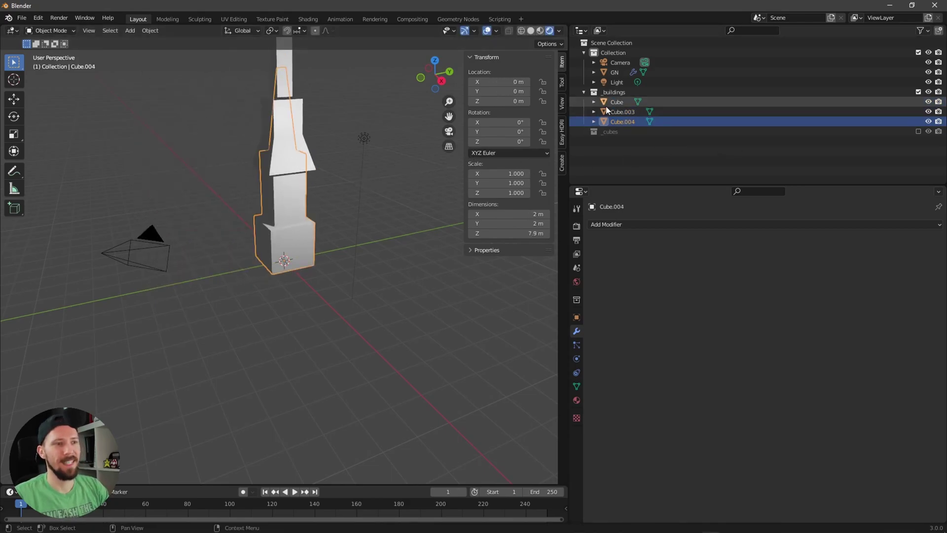
Disable the _buildings collection and select the GN object
click(918, 93)
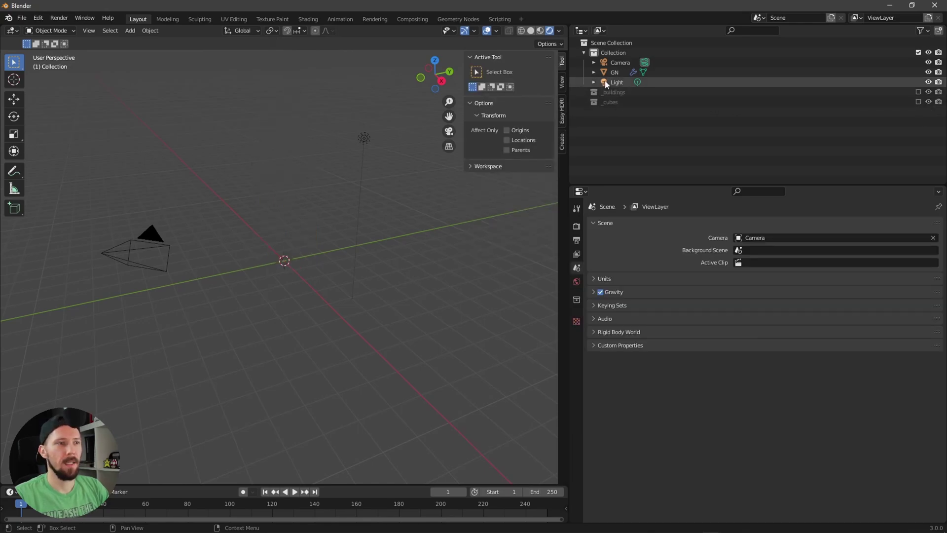
click(615, 73)
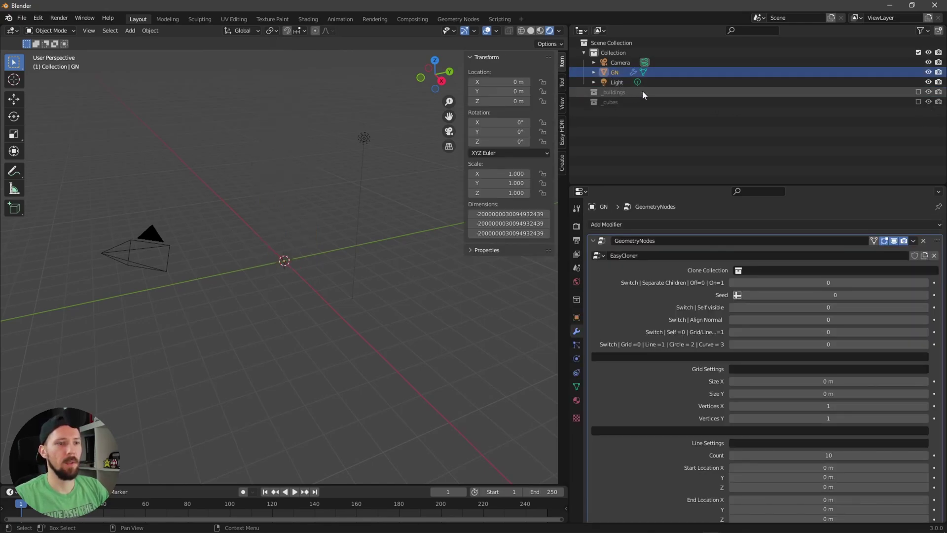
Set EasyCloner's Clone Collection to _cubes and view the resulting clones from several angles
click(771, 269)
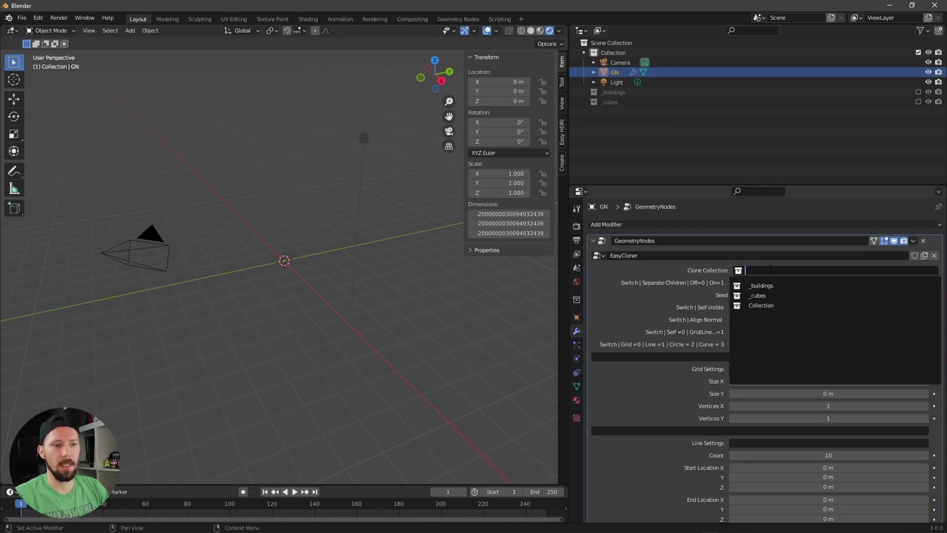
click(801, 295)
scroll(247, 217, down, 2)
middle_drag(276, 237, 345, 264)
scroll(374, 266, down, 3)
middle_drag(405, 267, 476, 268)
Briefly enable and disable the _cubes collection, and set EasyCloner's Separate Children switch to 1
click(918, 102)
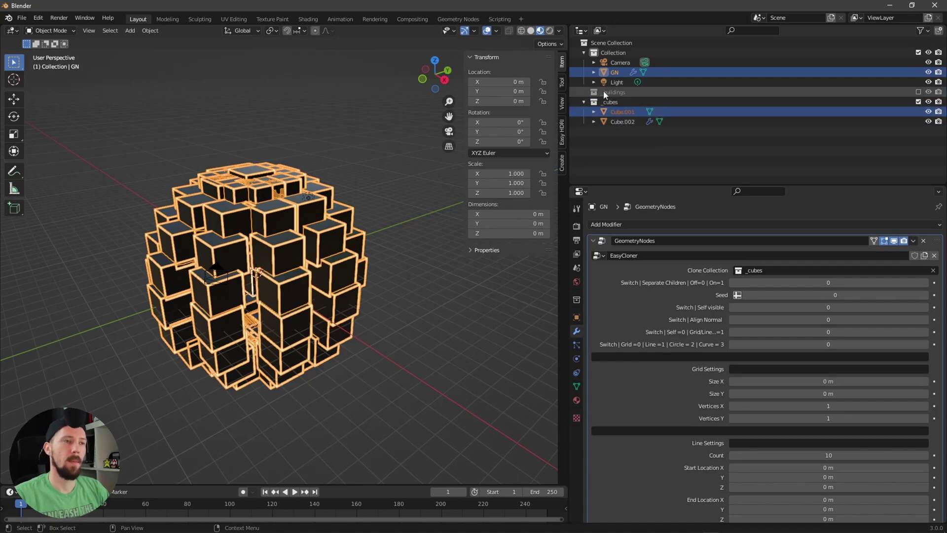
click(918, 101)
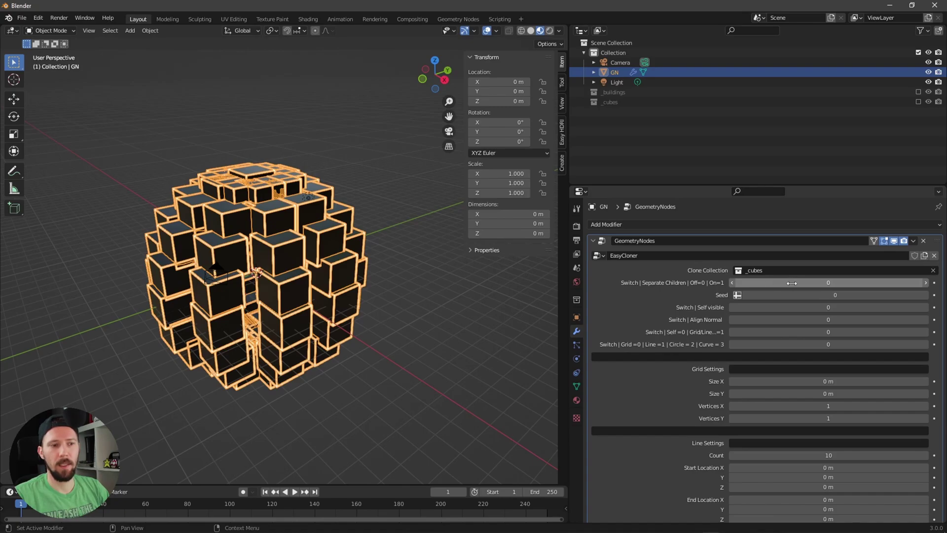
drag(791, 283, 802, 283)
shift+middle_drag(276, 247, 356, 300)
scroll(356, 299, up, 2)
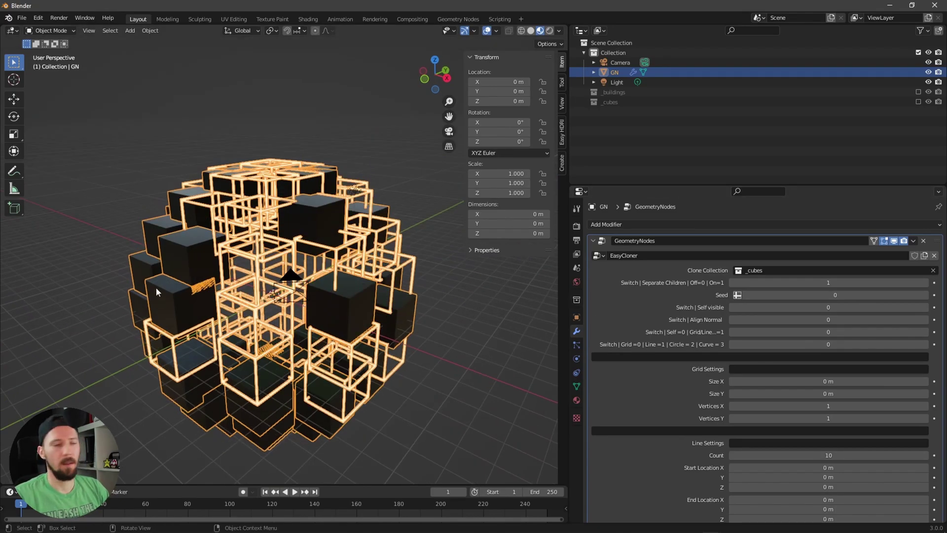
middle_drag(371, 258, 264, 213)
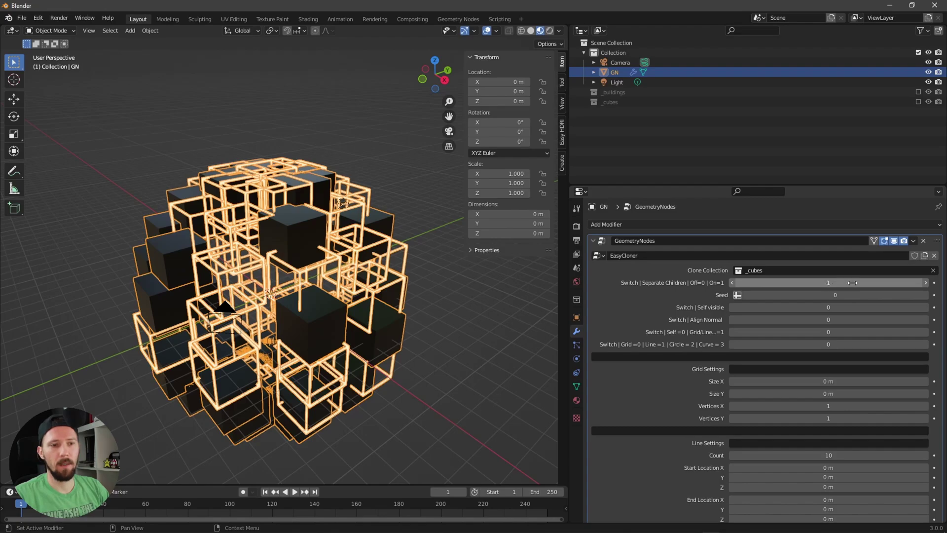
Compare the clones with Separate Children at 0 while briefly enabling the _cubes collection, and return the switch to 1
drag(852, 282, 838, 282)
click(917, 101)
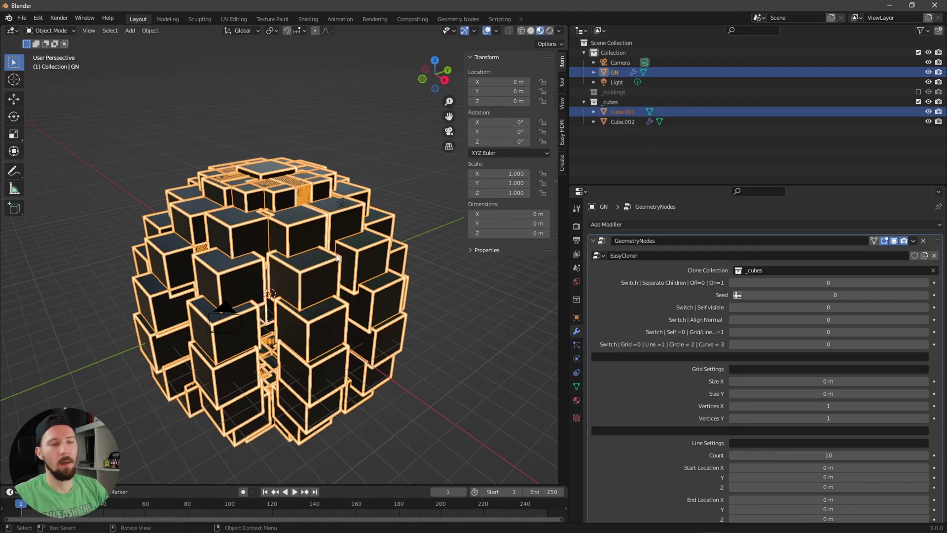
click(918, 102)
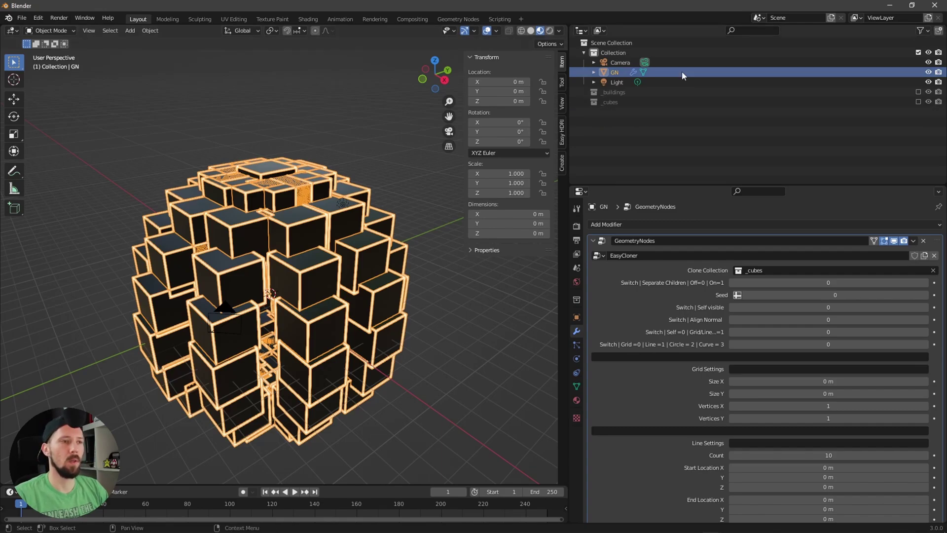
click(925, 282)
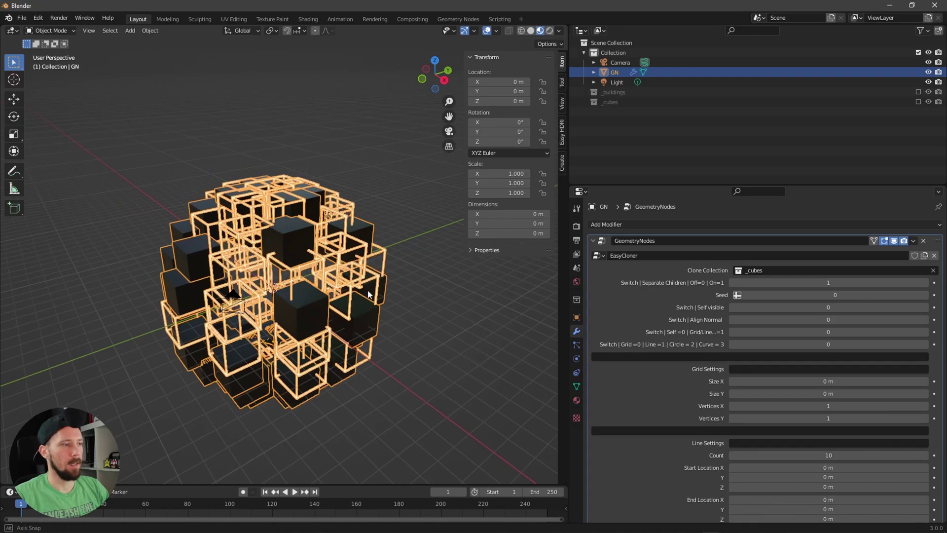
Change the clone distribution by setting the Seed to 74
drag(834, 294, 905, 295)
middle_drag(424, 318, 434, 316)
mouse_move(843, 295)
mouse_down()
mouse_move(834, 295)
mouse_move(849, 294)
mouse_up()
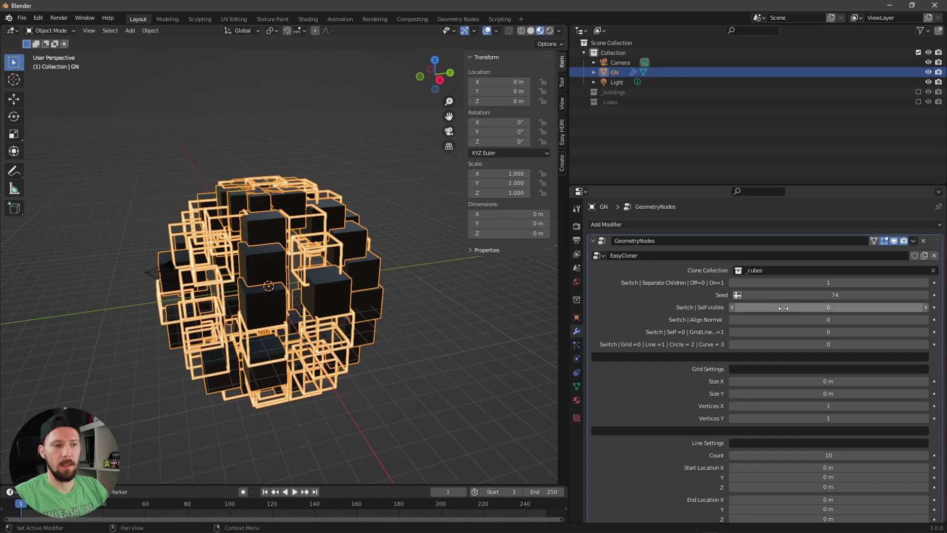
Show the original sphere beneath the cloned cubes by setting the Self visible switch to 1
drag(778, 308, 789, 307)
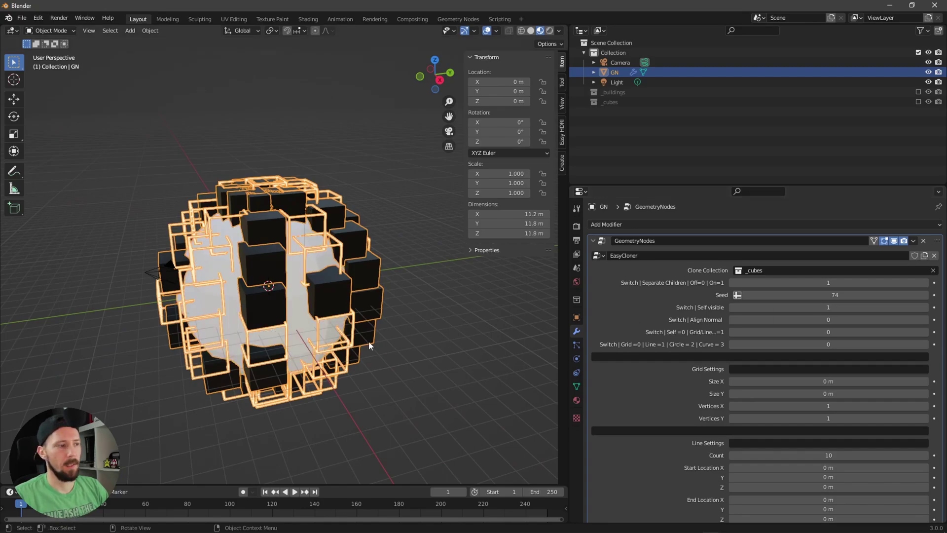
middle_drag(229, 316, 297, 247)
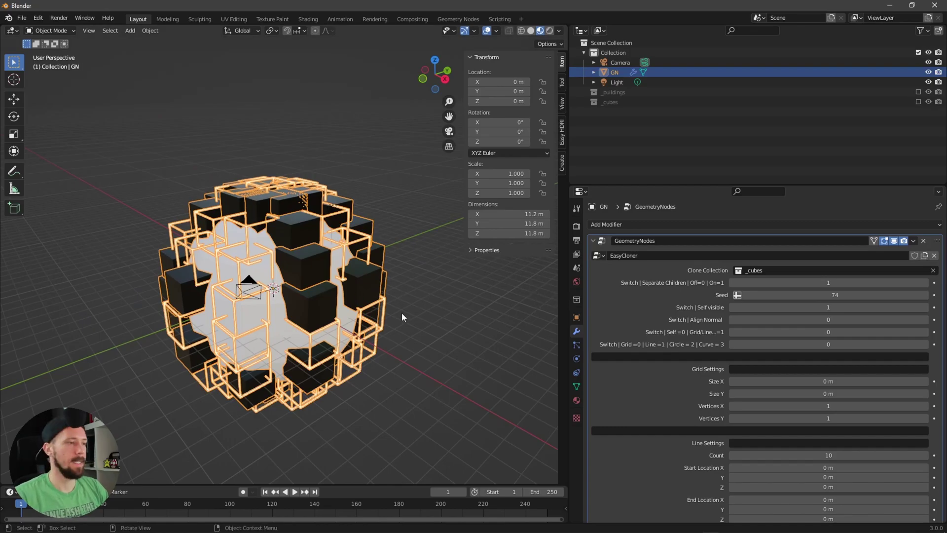
scroll(385, 315, up, 3)
middle_drag(347, 236, 388, 320)
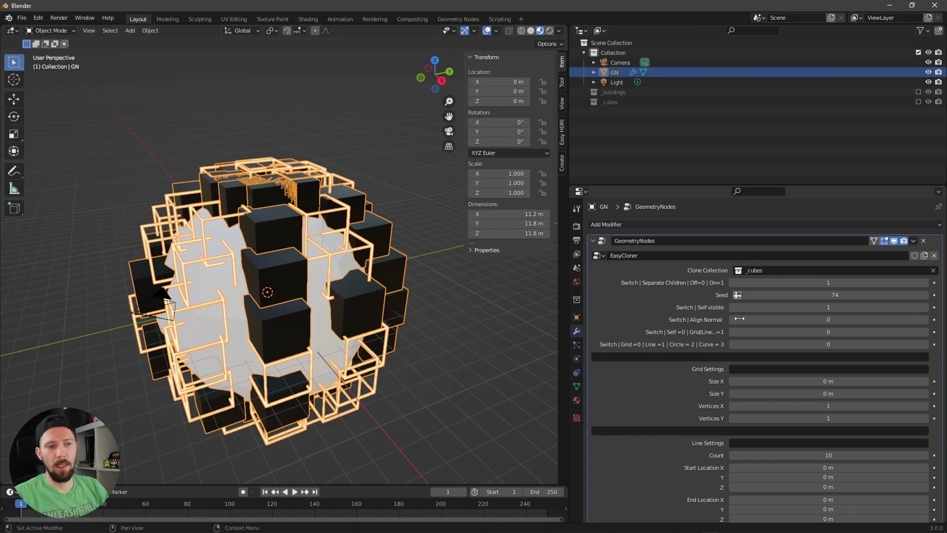
Change the Clone Collection to _buildings and set the Align Normal switch to 1, inspecting the clones around the sphere
drag(808, 320, 811, 319)
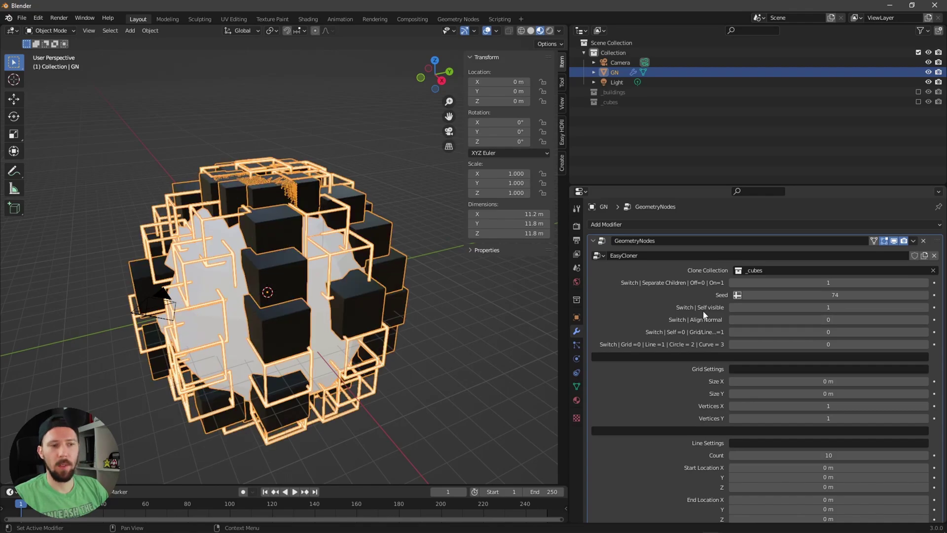
click(794, 270)
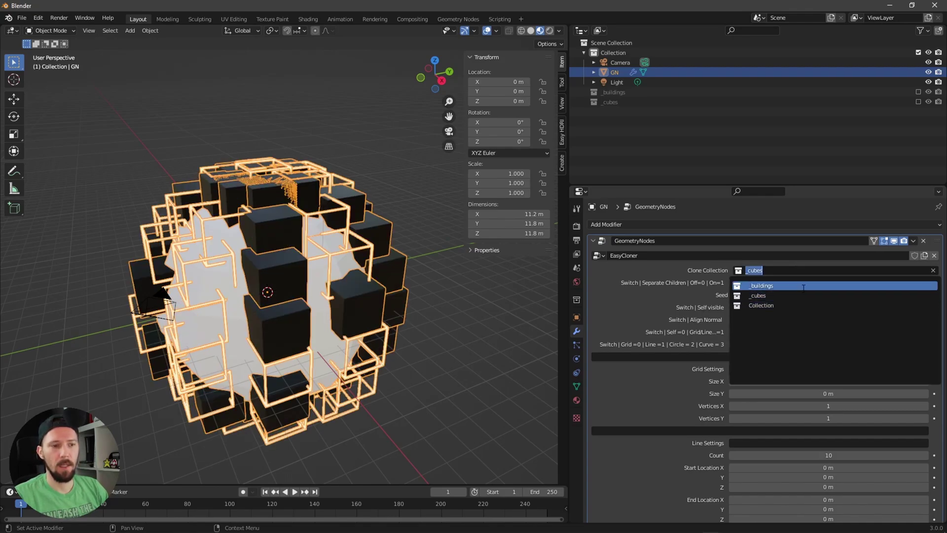
click(837, 285)
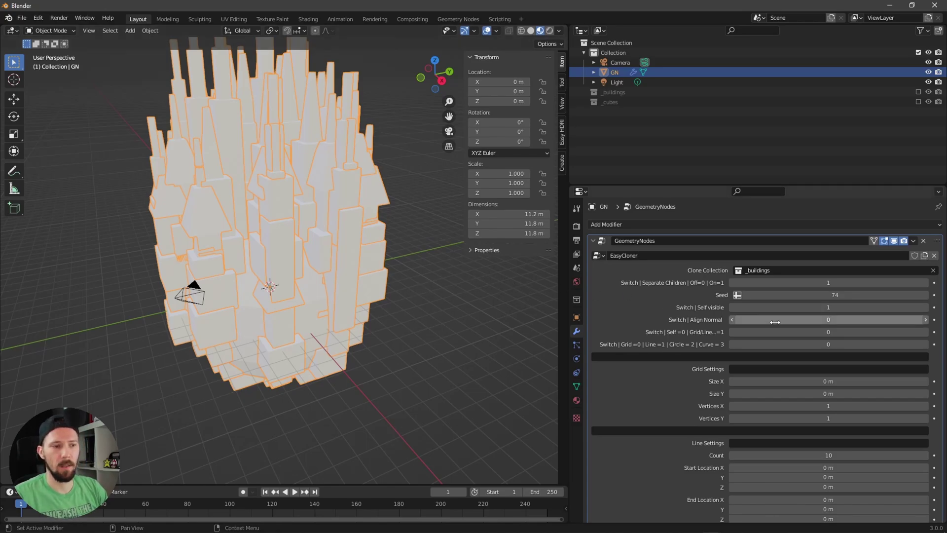
drag(775, 323, 784, 322)
scroll(395, 296, down, 3)
middle_drag(375, 296, 400, 297)
scroll(380, 295, up, 3)
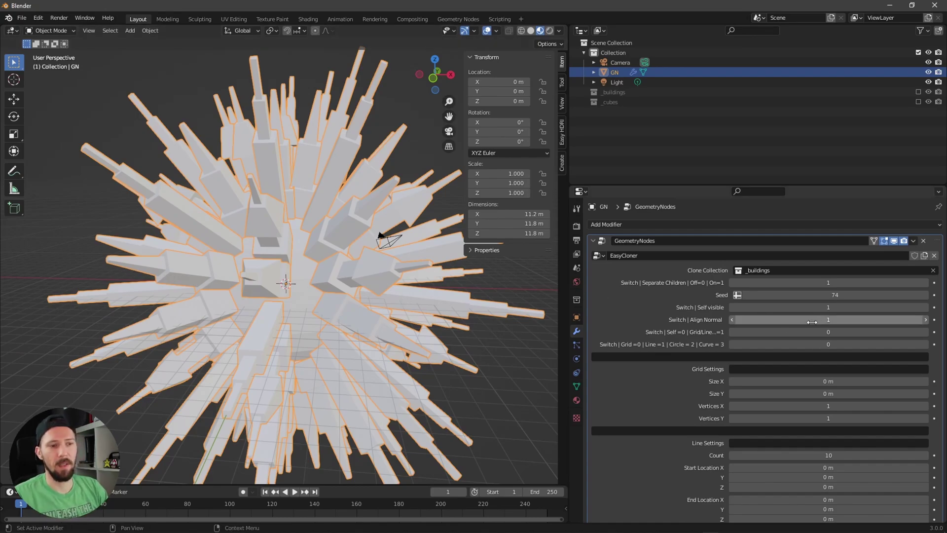
middle_drag(417, 233, 339, 311)
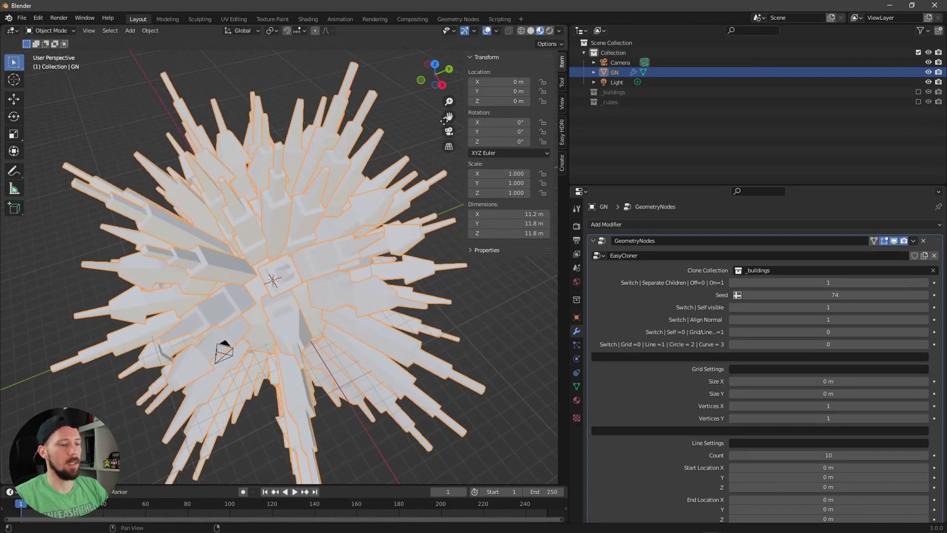
middle_drag(424, 188, 336, 291)
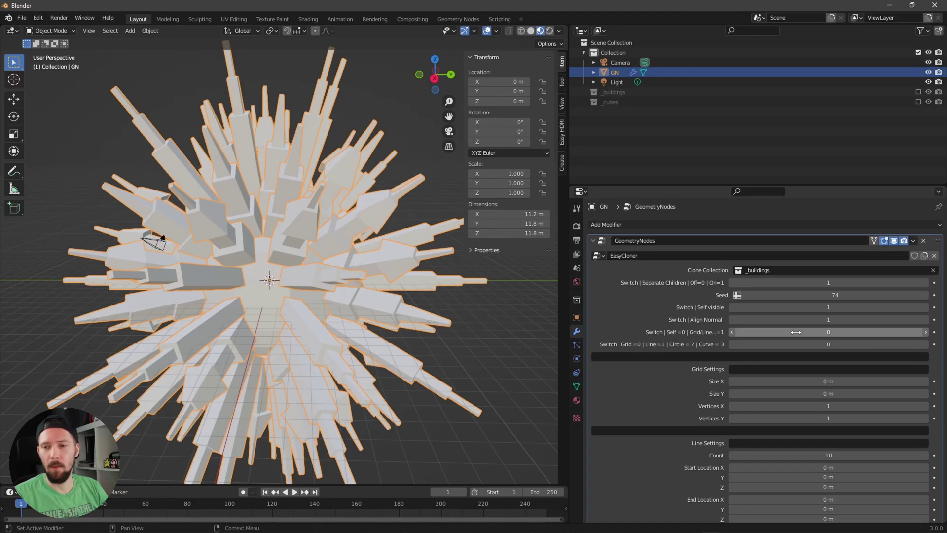
Set the Self/Grid/Line switch to 1 and hide the sphere by setting Self visible to 0
click(927, 332)
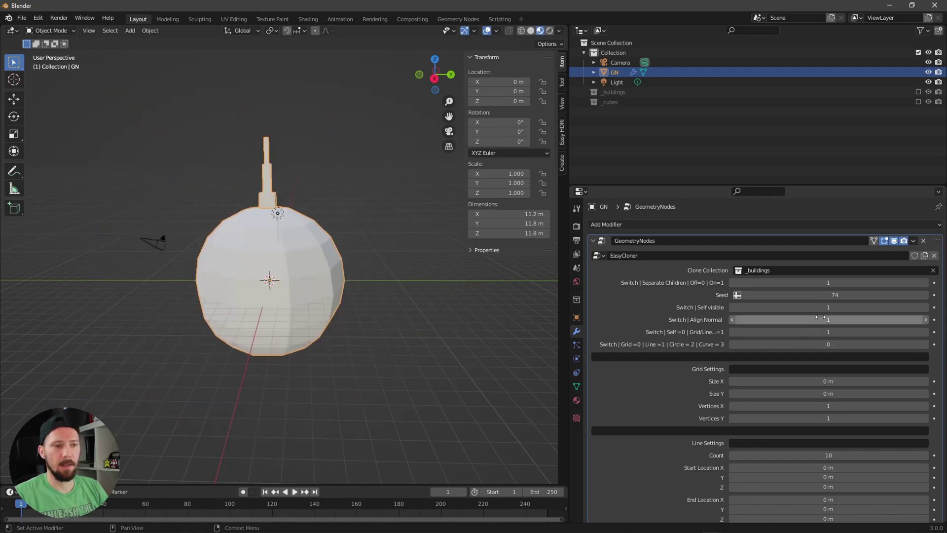
drag(850, 306, 839, 307)
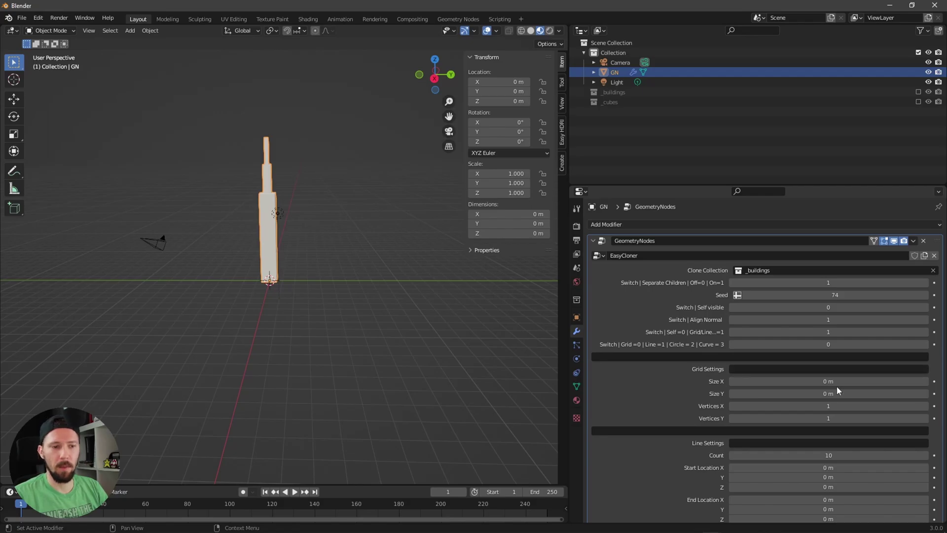
Set both Vertices X and Vertices Y of the clone grid to 10
click(825, 408)
text(10)
key(Tab)
text(10)
key(Return)
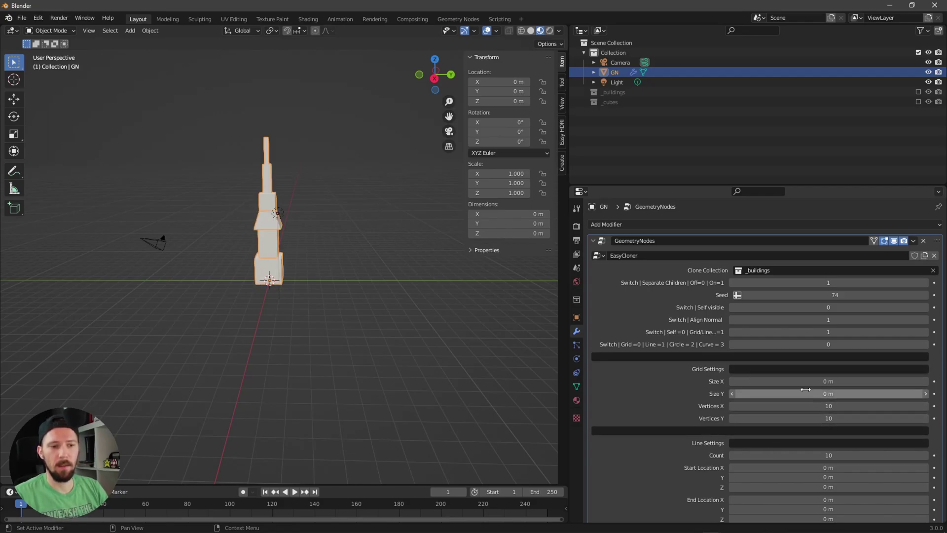
Enlarge the clone grid to about 39.8 m in X and 37.1 m in Y, and hide the viewport overlays
drag(766, 381, 873, 381)
middle_drag(150, 296, 368, 333)
drag(799, 393, 937, 381)
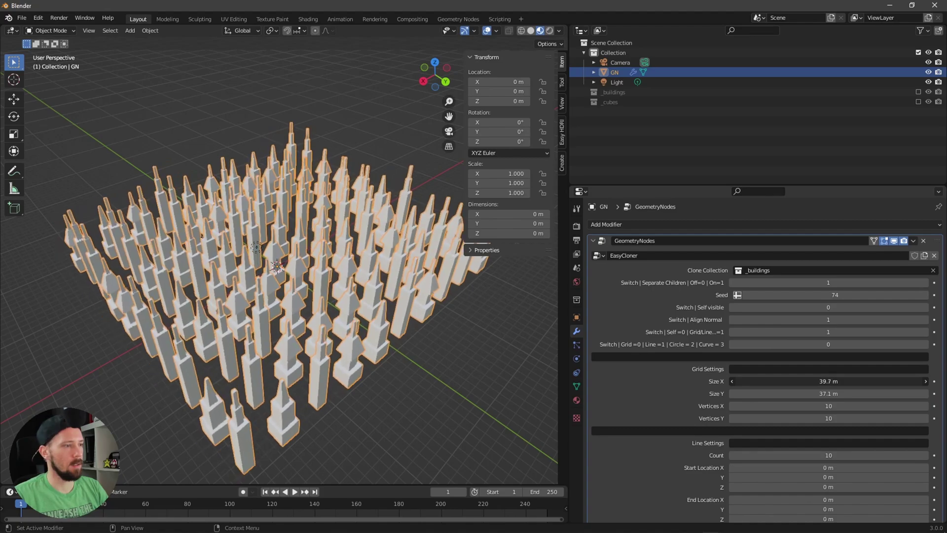
mouse_move(306, 355)
alt+middle_down()
mouse_move(248, 366)
mouse_move(298, 350)
alt+middle_up()
click(488, 31)
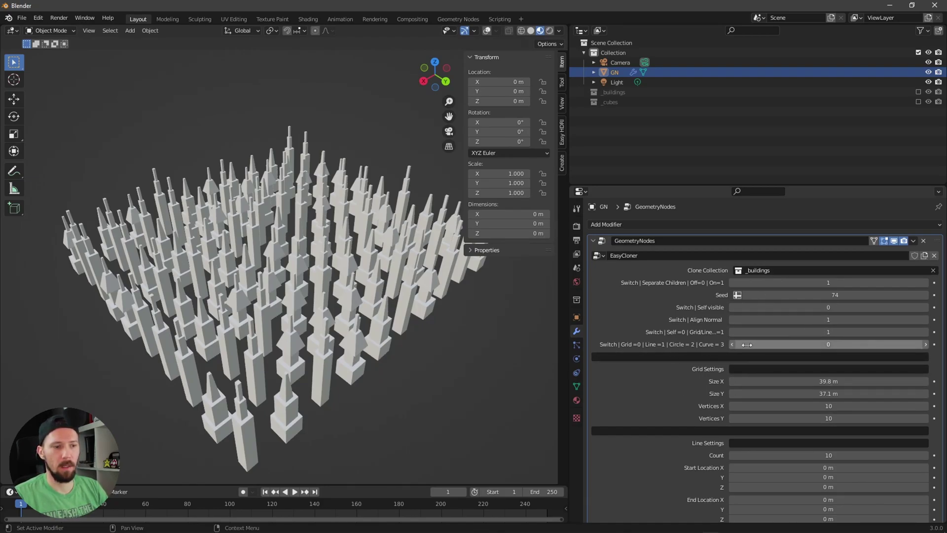
Distribute the buildings along a line from X 11.2 m to X -19 m, with Align Normal set to 0
click(926, 345)
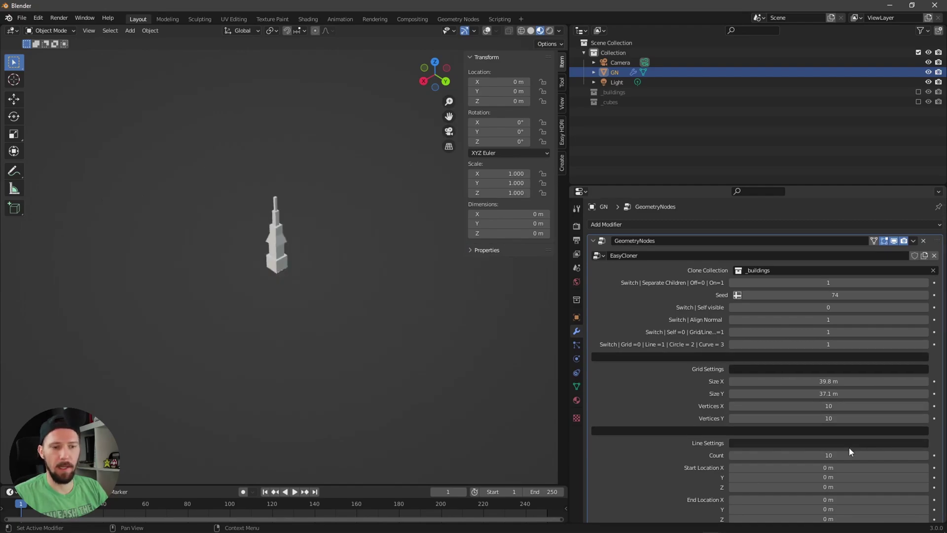
scroll(823, 422, down, 3)
scroll(823, 410, down, 2)
mouse_move(809, 369)
mouse_down()
mouse_move(828, 369)
mouse_move(802, 372)
mouse_up()
drag(828, 401, 777, 401)
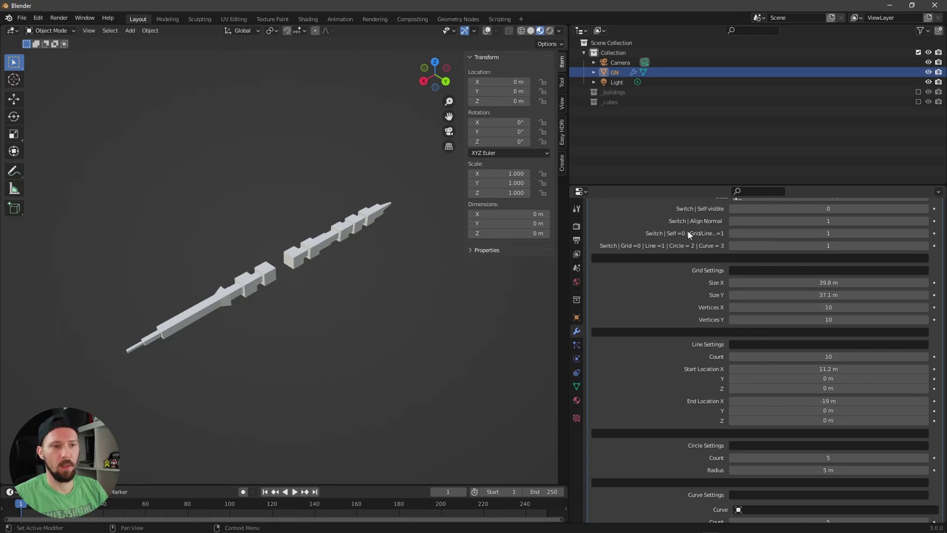
drag(848, 221, 838, 221)
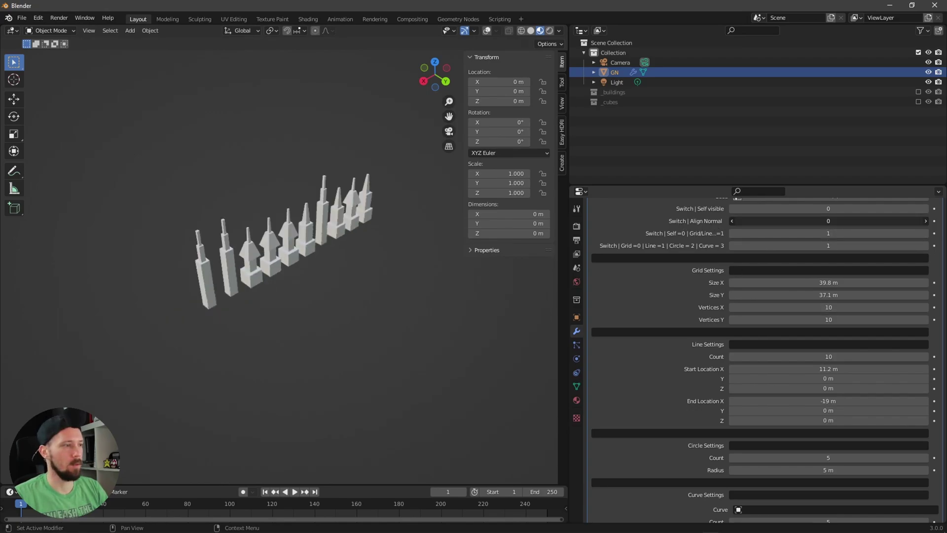
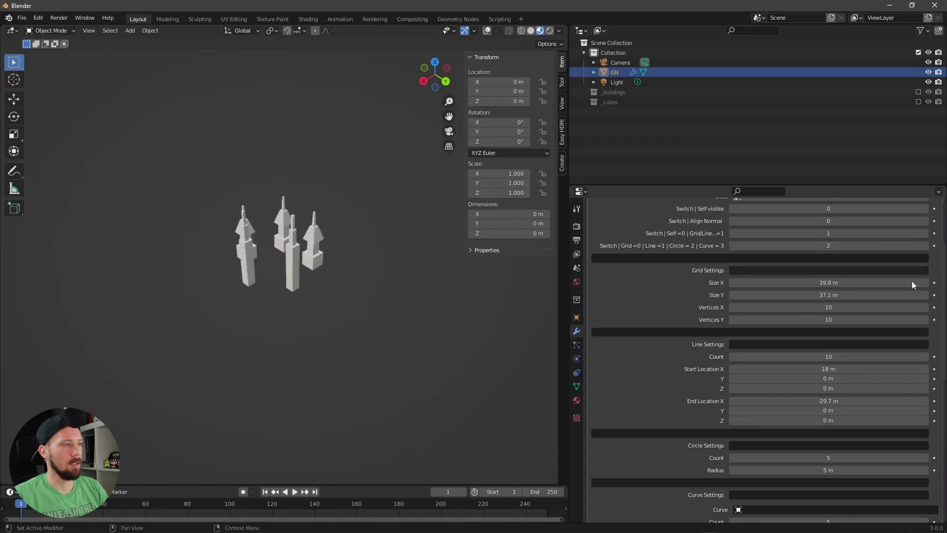
Set the clone circle's Count to 62 and its Radius to 22.8 m
scroll(829, 412, down, 3)
drag(831, 399, 863, 411)
scroll(732, 301, up, 5)
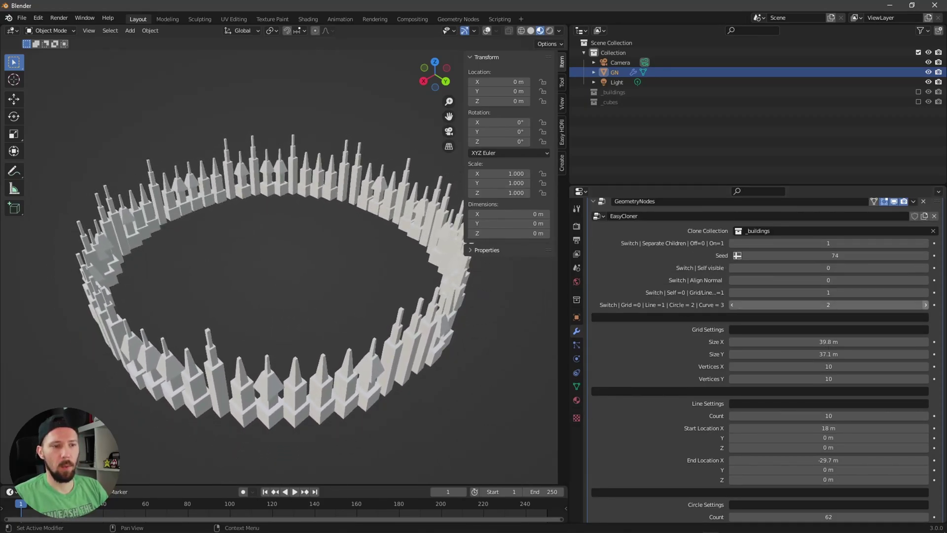
Switch the clone distribution to curve mode (3) and show the viewport overlays again
click(926, 305)
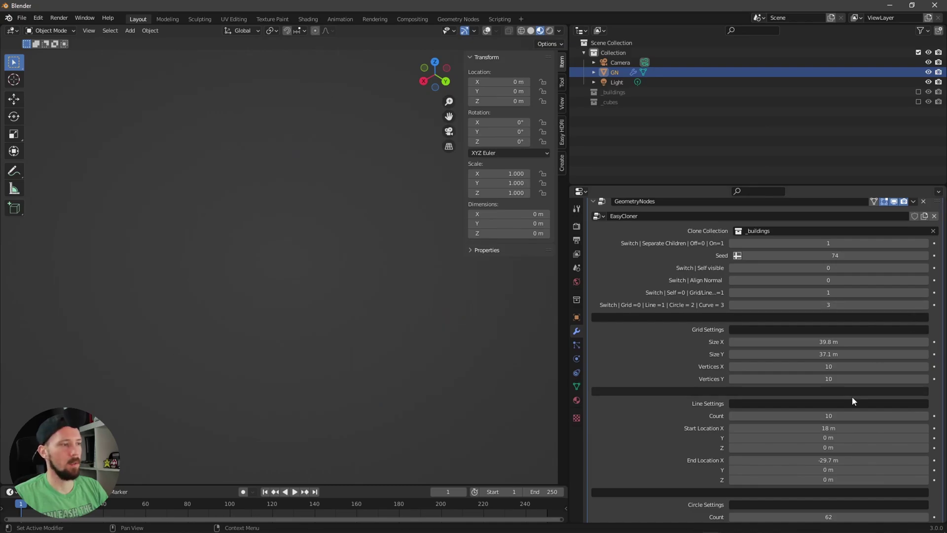
scroll(856, 391, down, 8)
key(shift+alt+z)
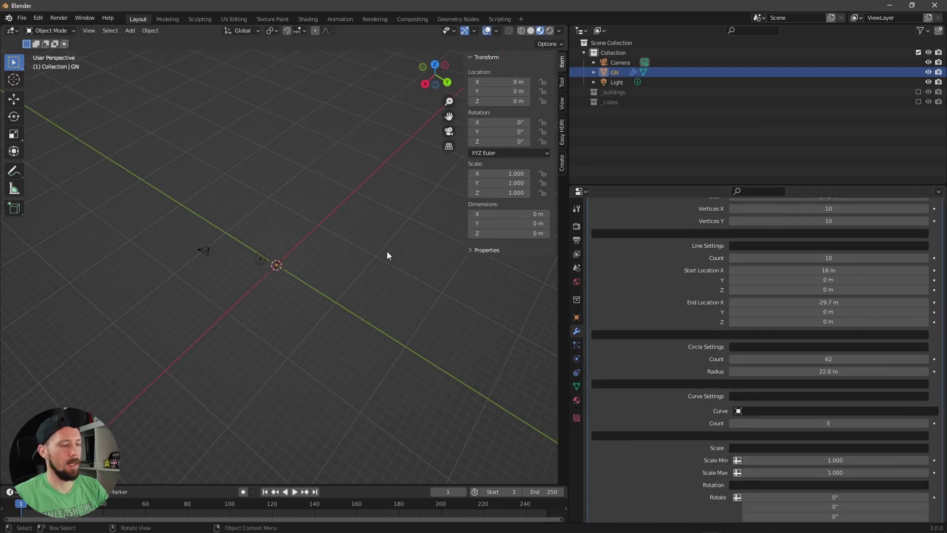
Add a polygon curve at the world origin with a radius of 22 m
key(shift+a)
mouse_move(361, 267)
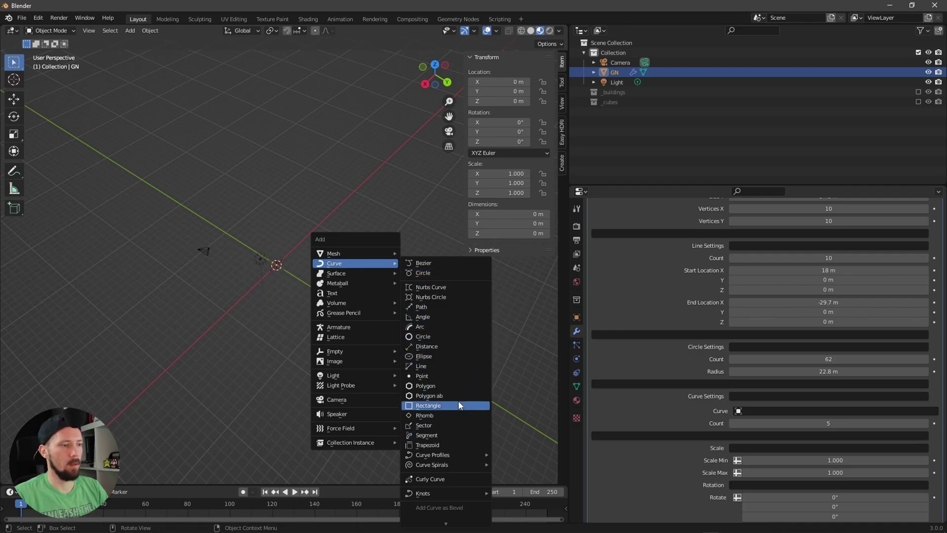
click(449, 385)
middle_drag(460, 397, 195, 315)
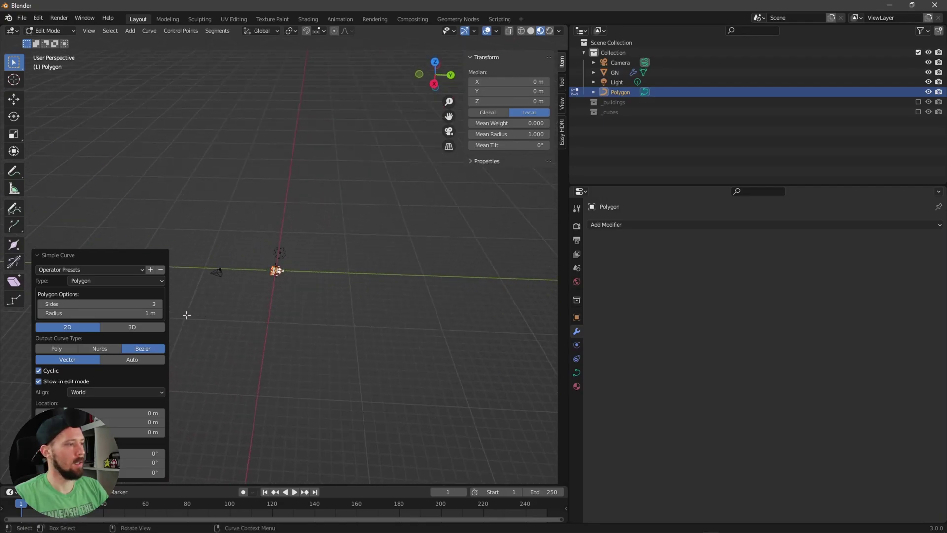
drag(432, 318, 81, 315)
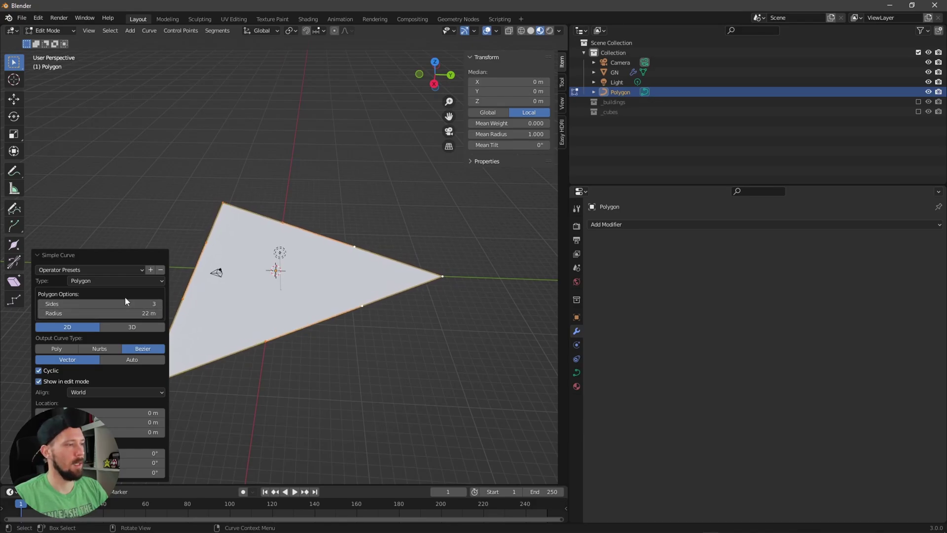
Give the new polygon curve 6 sides and make it a 3D curve
click(160, 304)
click(160, 304)
click(160, 304)
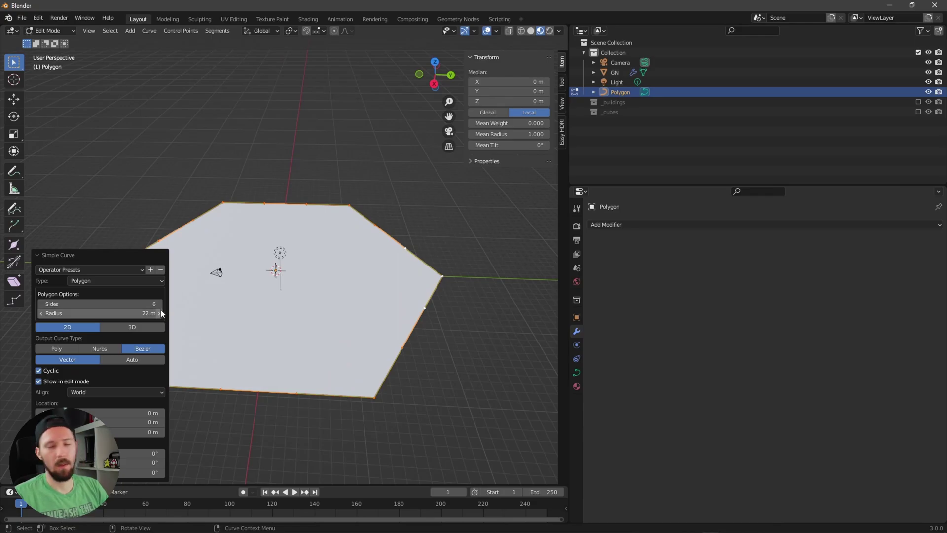
click(132, 328)
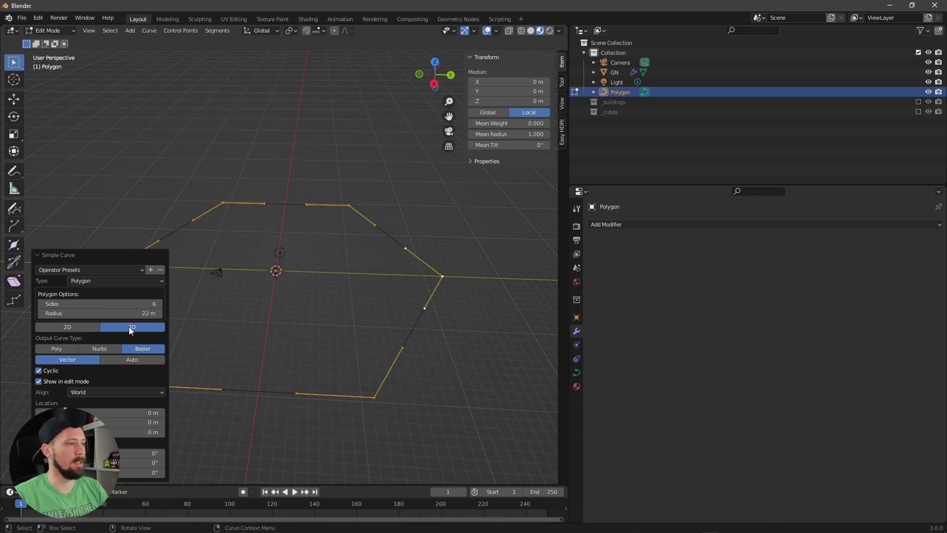
Leave Edit Mode and check the polygon curve's 3D shape setting in its curve data
click(587, 171)
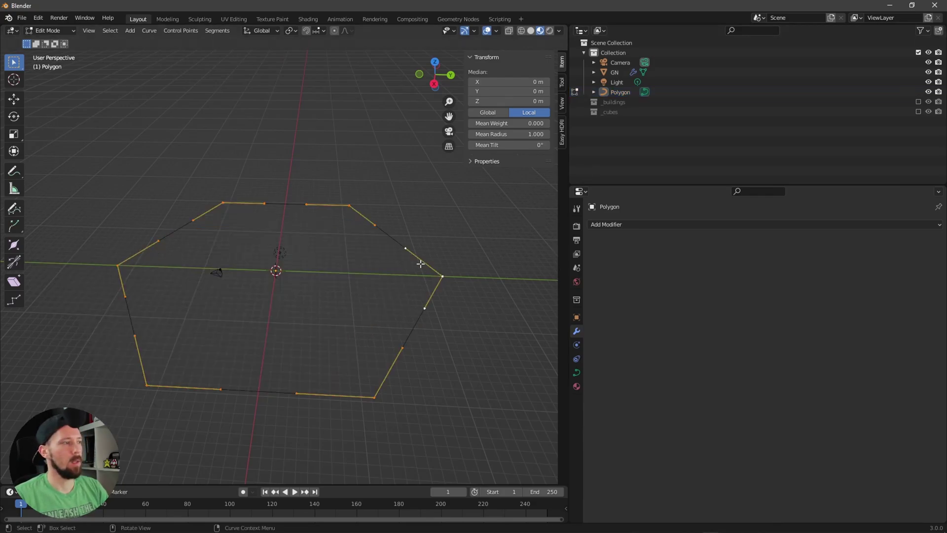
key(Tab)
click(624, 94)
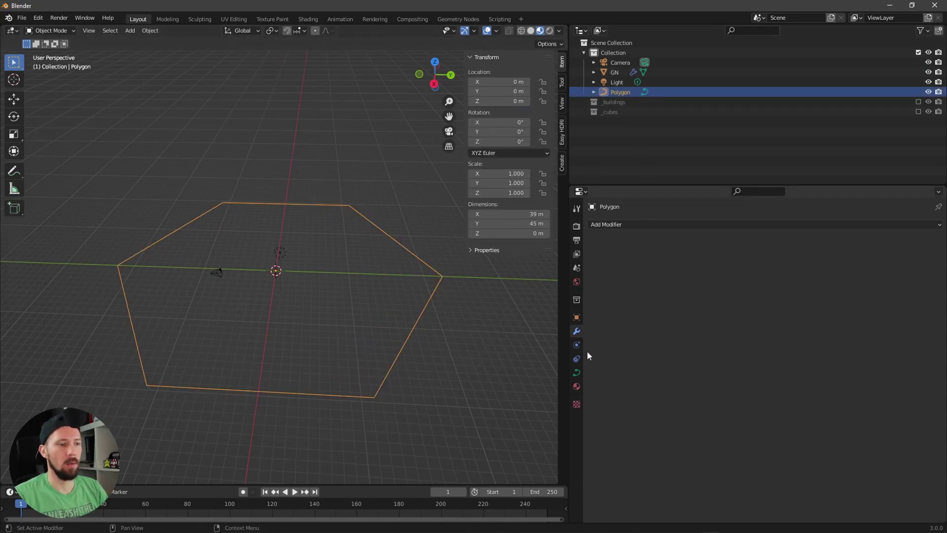
click(576, 372)
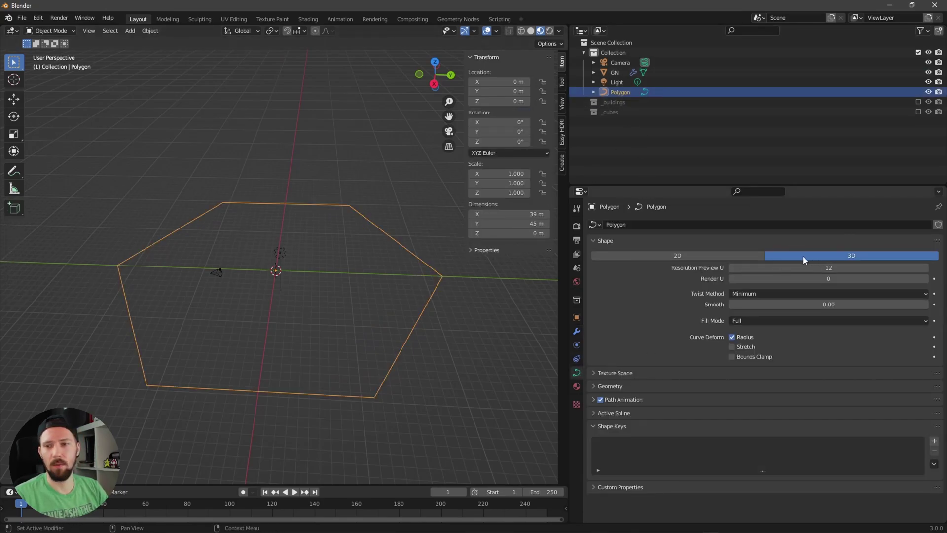
click(661, 146)
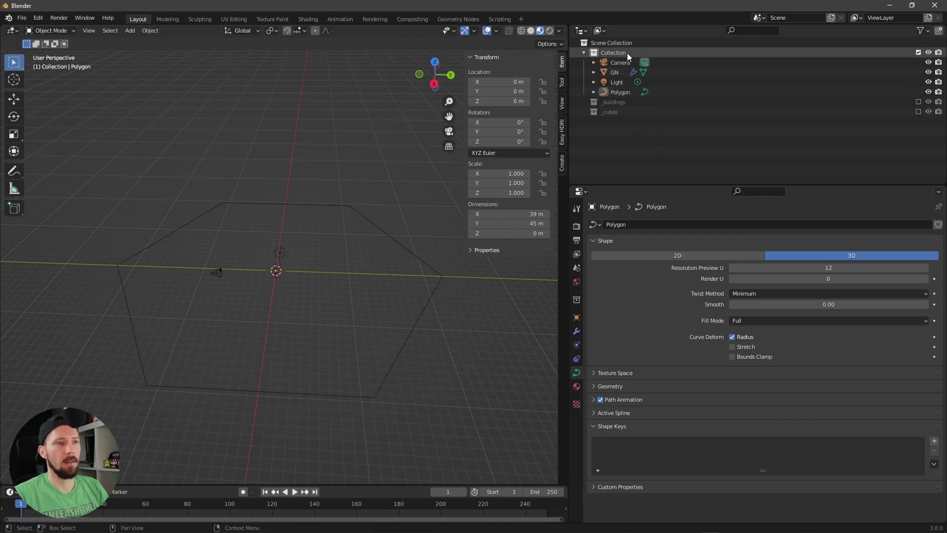
Assign the Polygon curve as the clone curve in the GN object's EasyCloner modifier and set its curve Count to 29
click(623, 72)
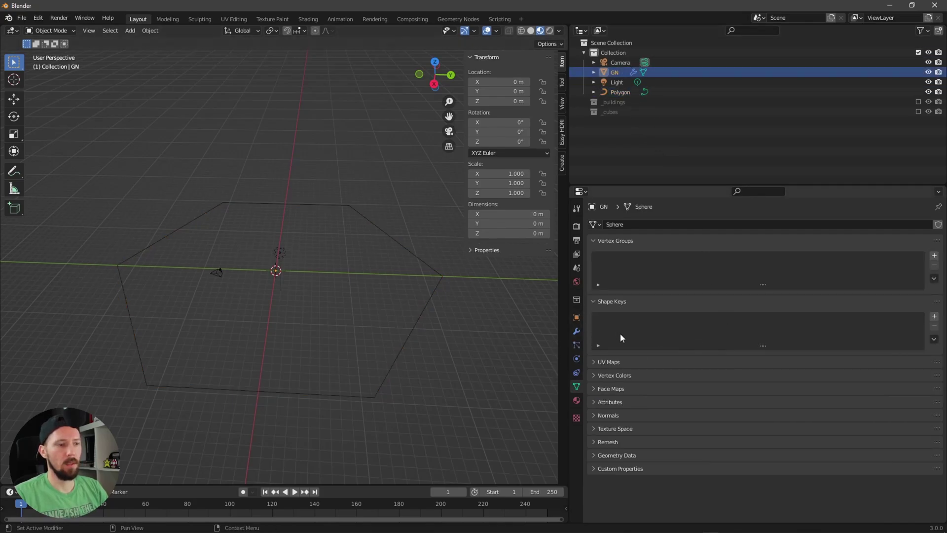
click(576, 331)
scroll(701, 332, down, 6)
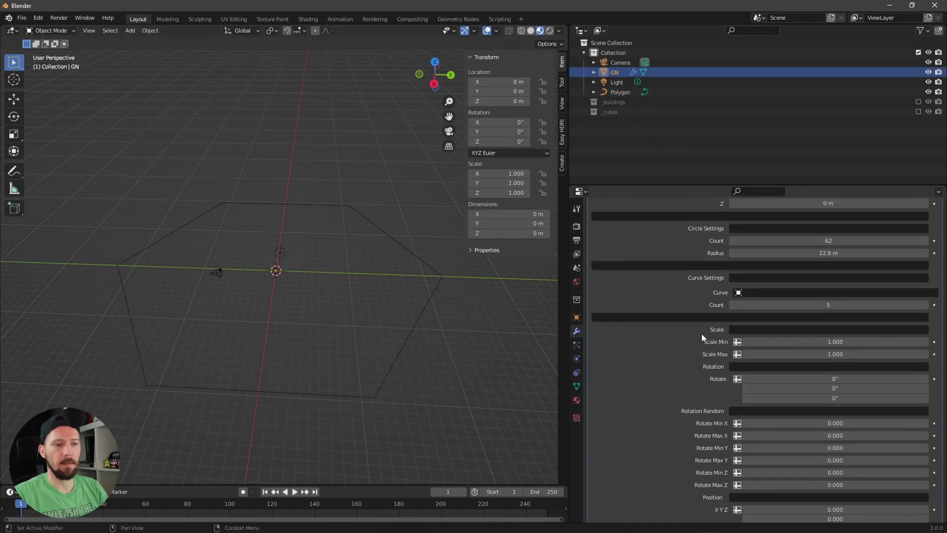
click(765, 290)
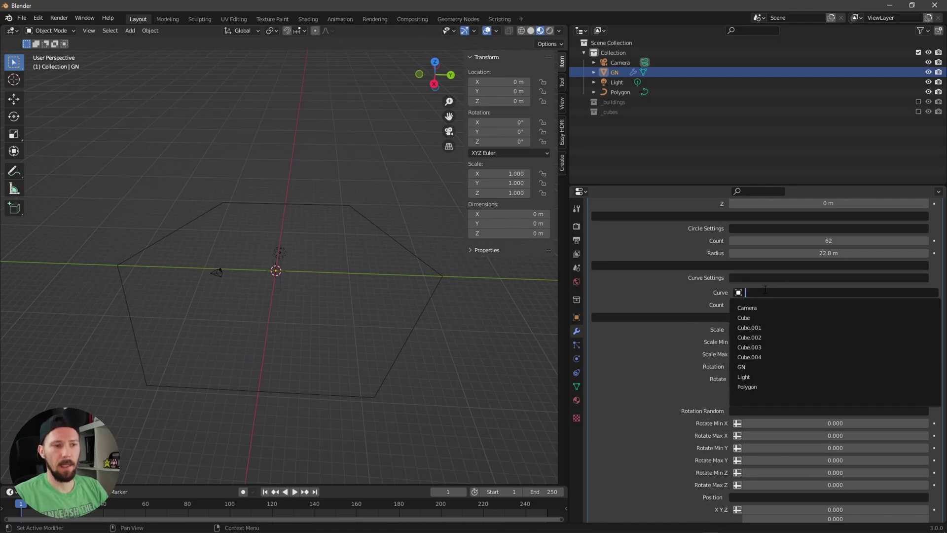
click(772, 386)
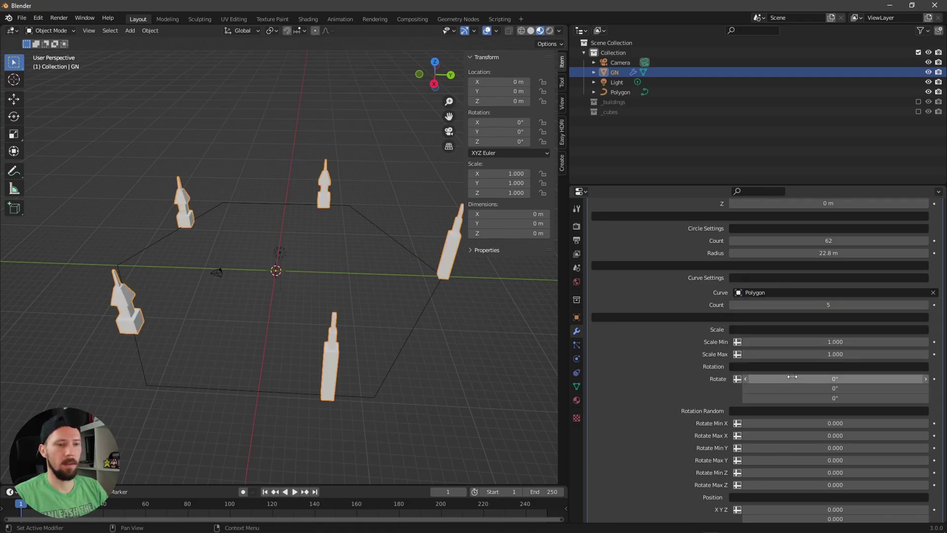
drag(814, 306, 839, 305)
middle_drag(385, 261, 407, 271)
scroll(418, 280, down, 3)
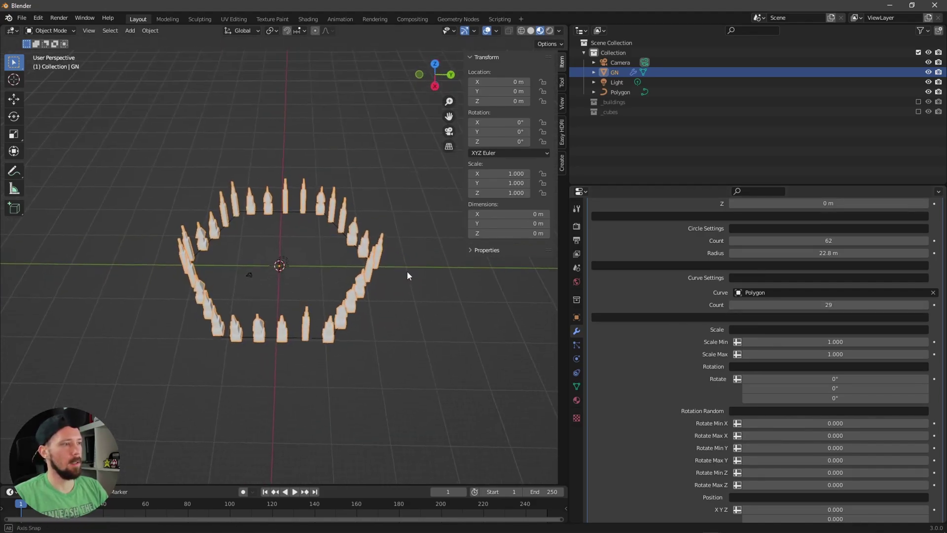
Edit the polygon curve and draw a long, nearly straight freehand Bezier stroke behind the hexagon with the Draw tool
click(617, 94)
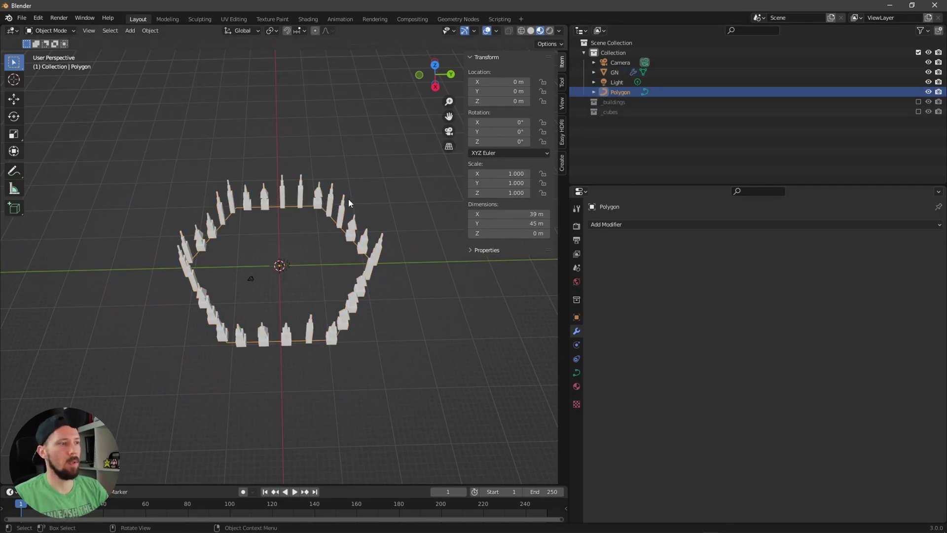
key(Tab)
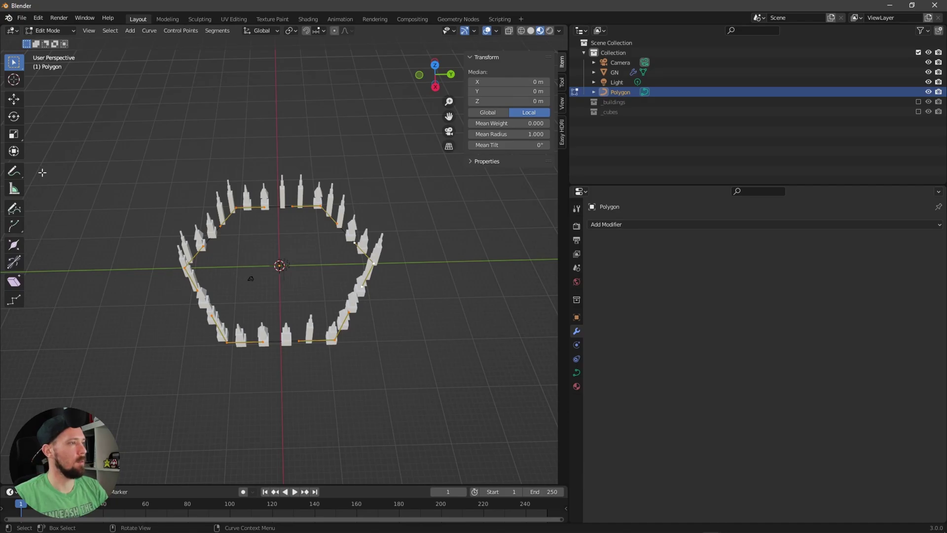
click(14, 210)
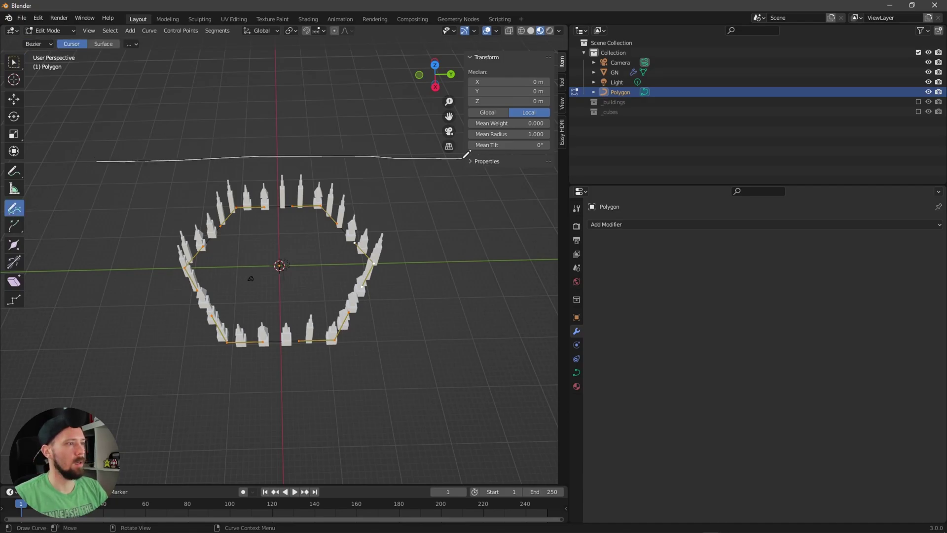
drag(466, 155, 464, 157)
mouse_move(463, 157)
middle_down()
mouse_move(401, 207)
mouse_move(419, 196)
middle_up()
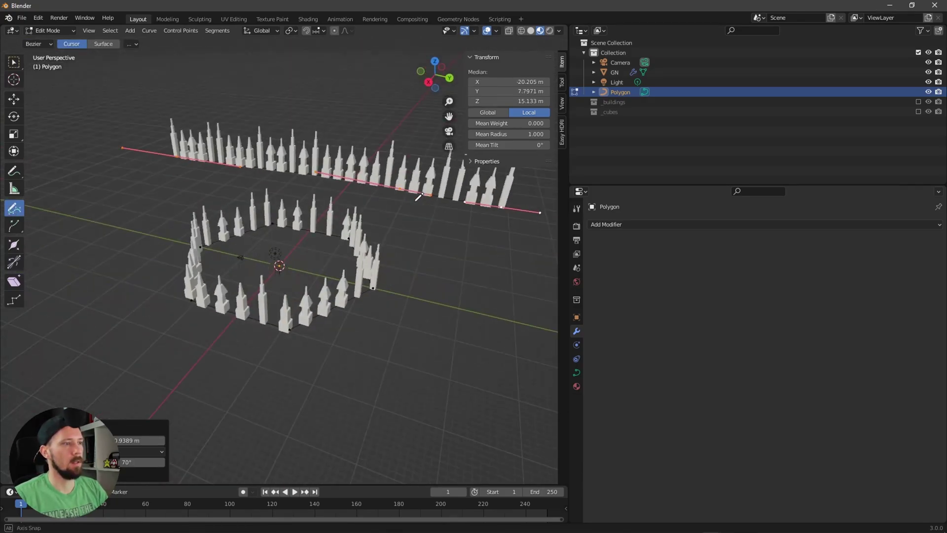
Draw two extra freehand strokes, one inside and one in front of the hexagon, and undo both
drag(276, 247, 342, 234)
drag(430, 359, 107, 348)
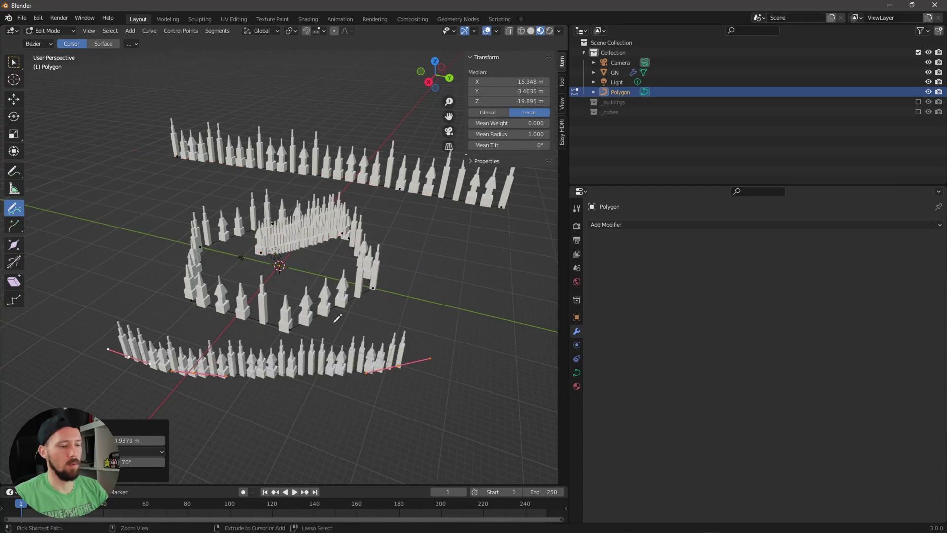
key(ctrl+z)
key(ctrl+z)
middle_drag(352, 320, 394, 324)
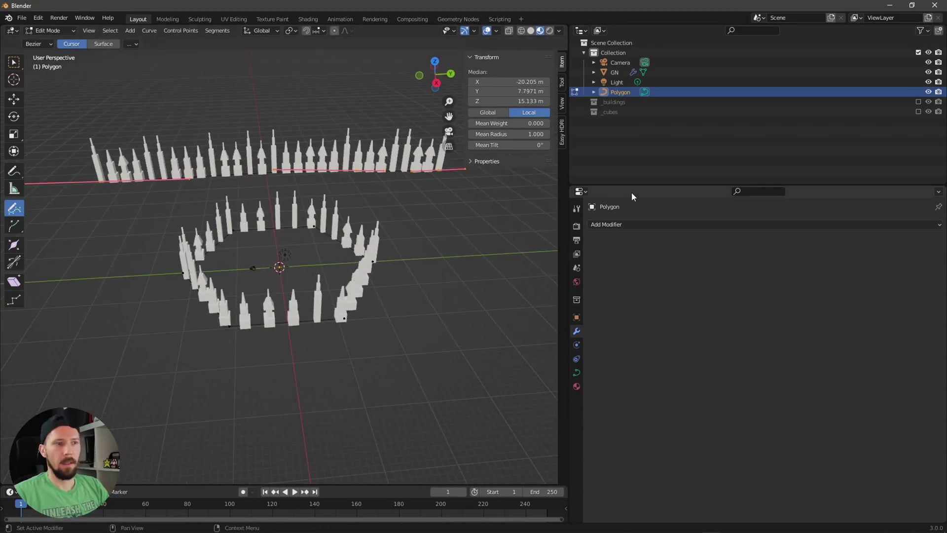
Return to Object Mode and set the curve Count in the GN object's EasyCloner modifier to 22
key(Tab)
click(615, 72)
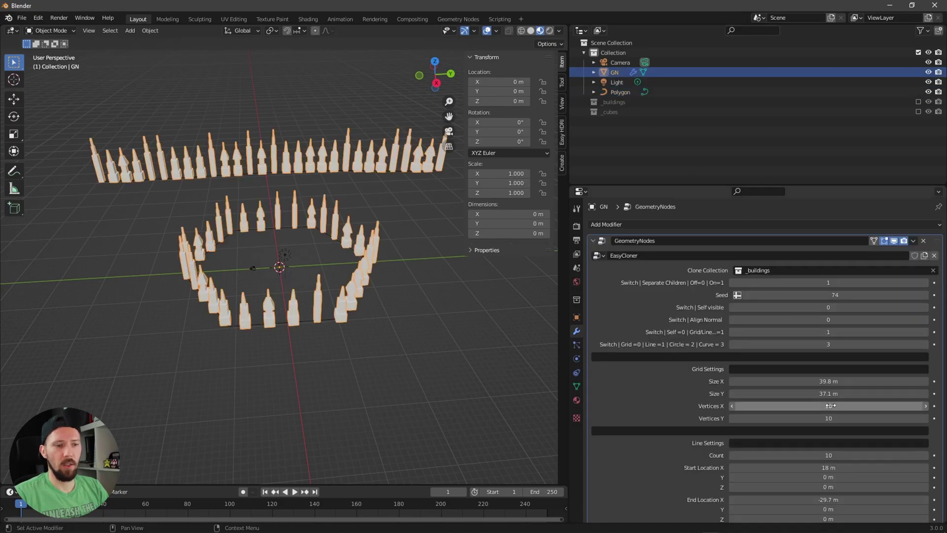
scroll(829, 405, down, 8)
drag(836, 439, 804, 439)
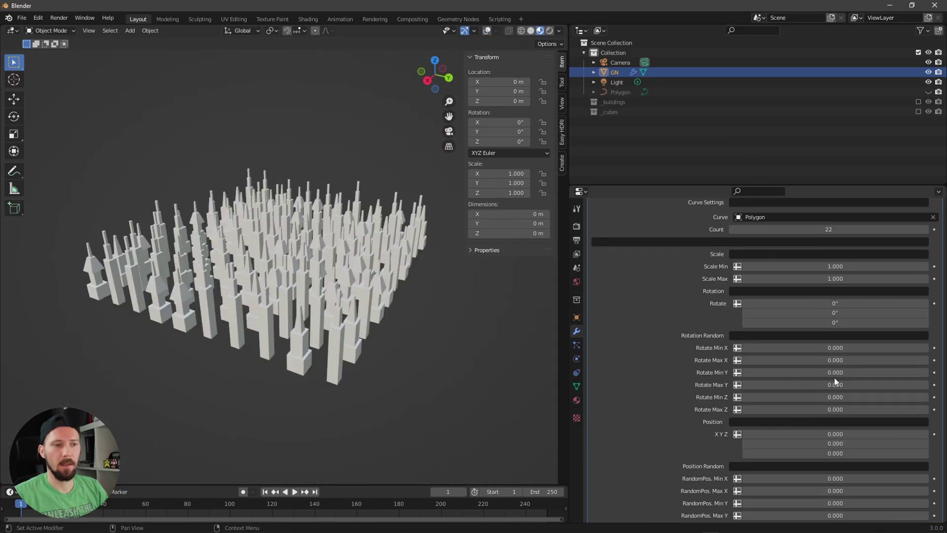
Change the EasyCloner clone collection to _cubes
scroll(833, 377, up, 8)
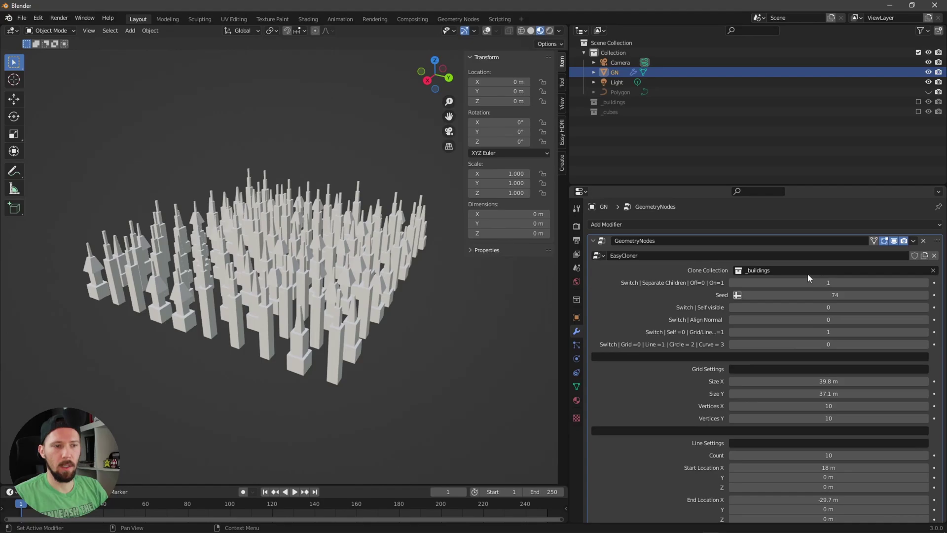
click(781, 271)
click(759, 295)
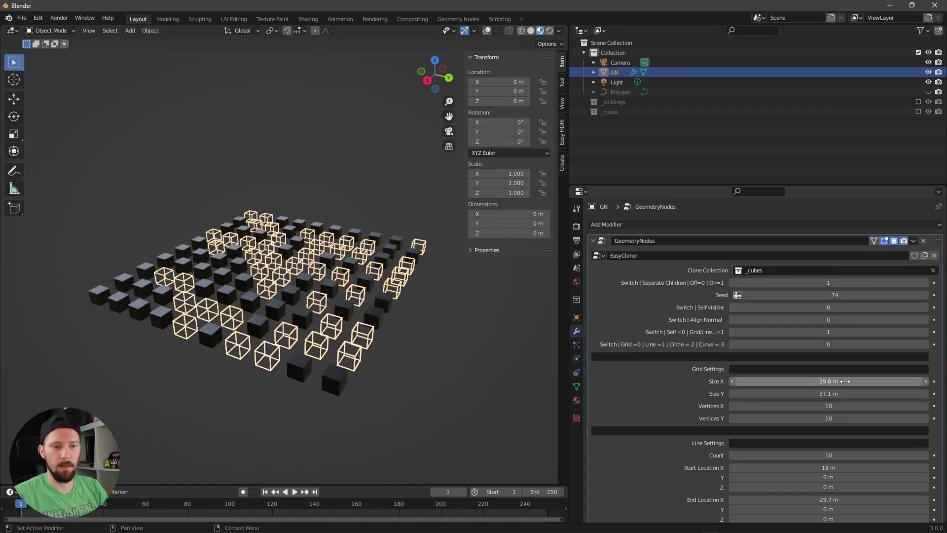
Set the clone grid to 20 vertices in X and Y, and its size to 40 m in both directions
mouse_move(832, 406)
mouse_down()
mouse_move(848, 418)
mouse_move(831, 405)
mouse_up()
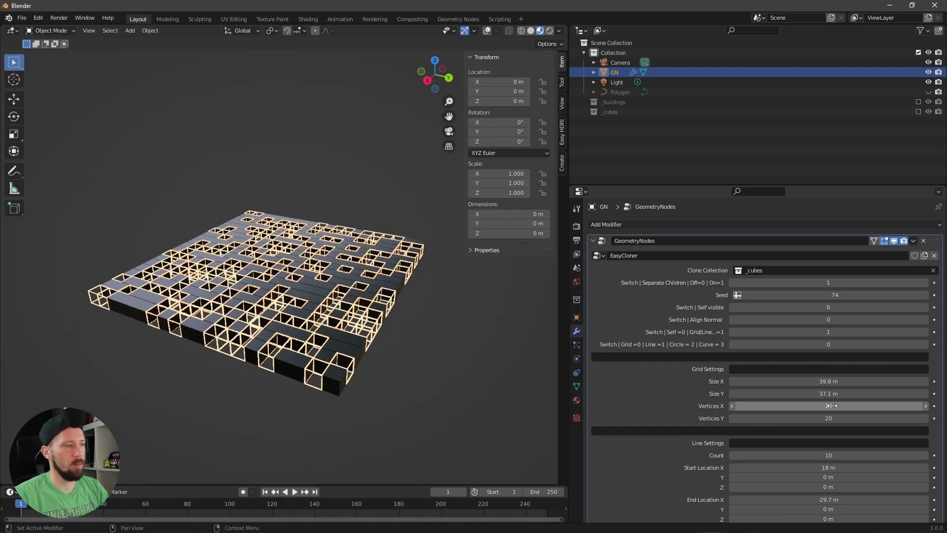
scroll(358, 331, up, 6)
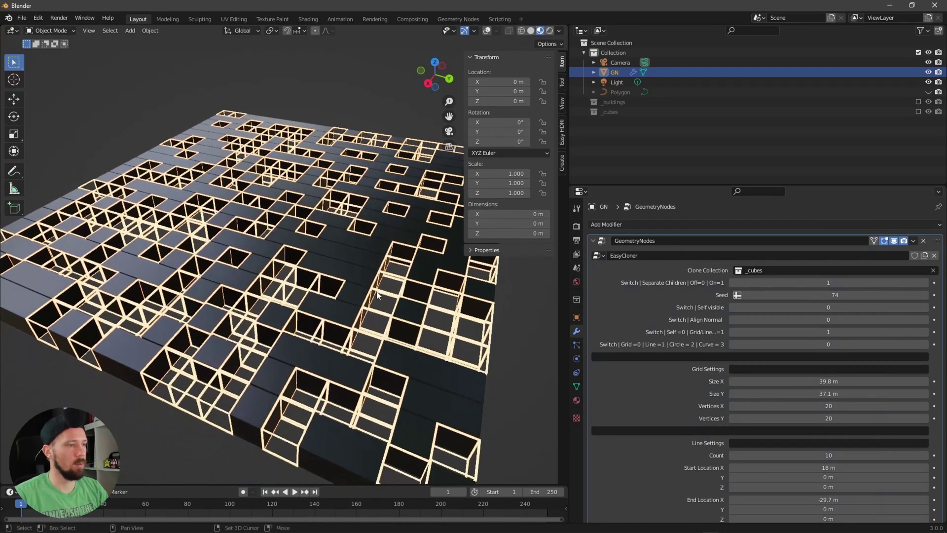
drag(883, 381, 918, 383)
click(918, 382)
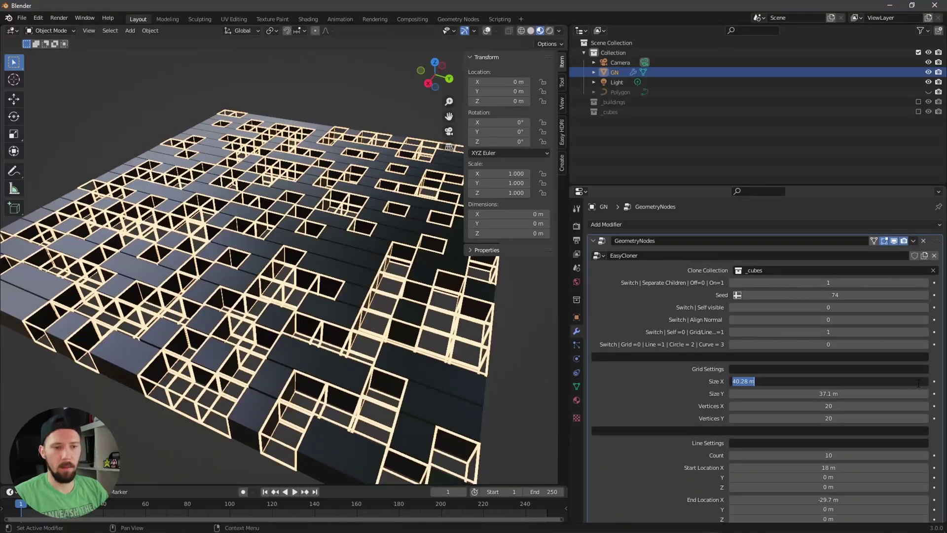
key(Return)
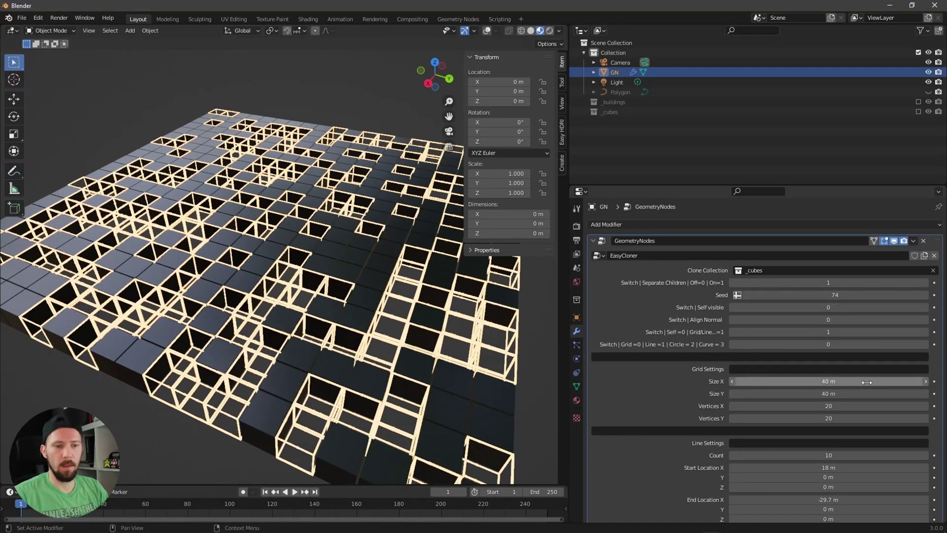
Try a clone scale range of 0.56 to 1.530, and reset Scale Min and Scale Max to 1
scroll(296, 276, down, 5)
scroll(650, 426, down, 15)
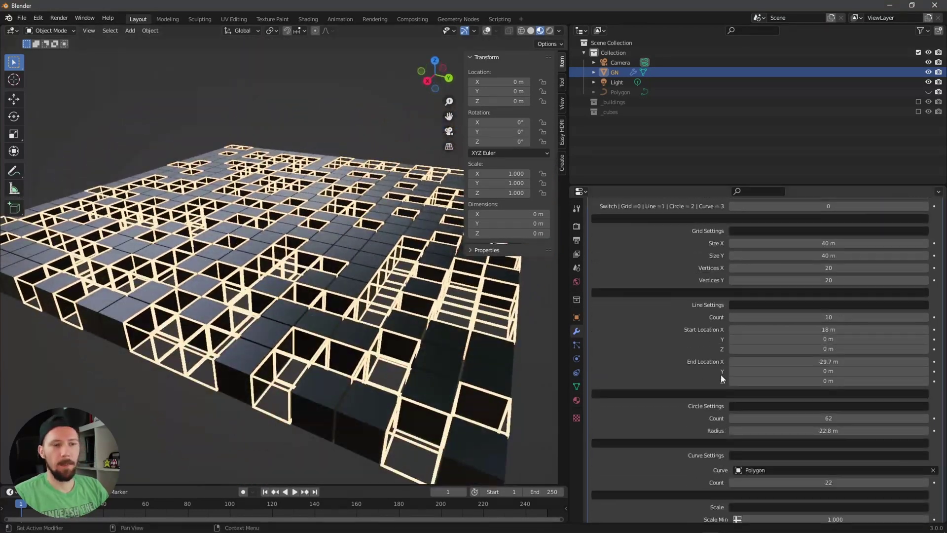
drag(839, 322, 875, 335)
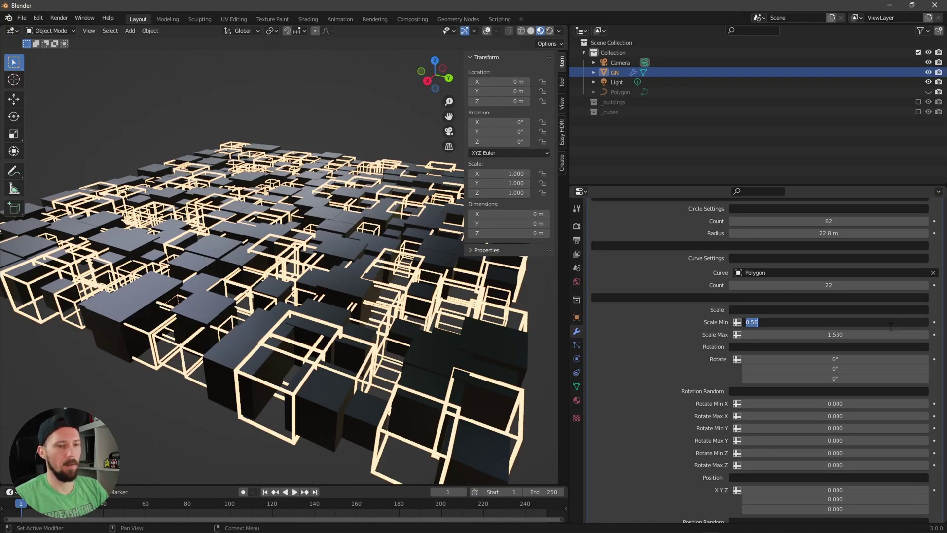
text(1)
key(Tab)
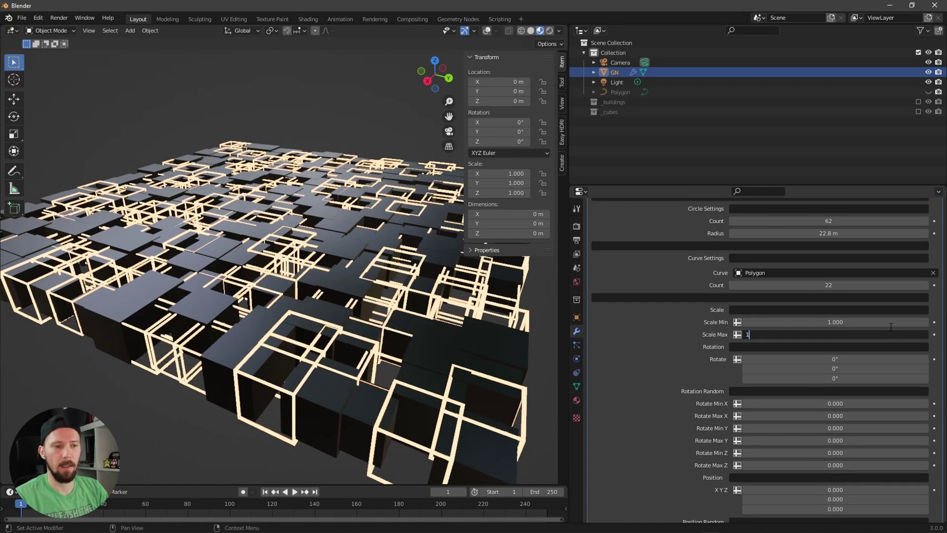
text(1)
key(Return)
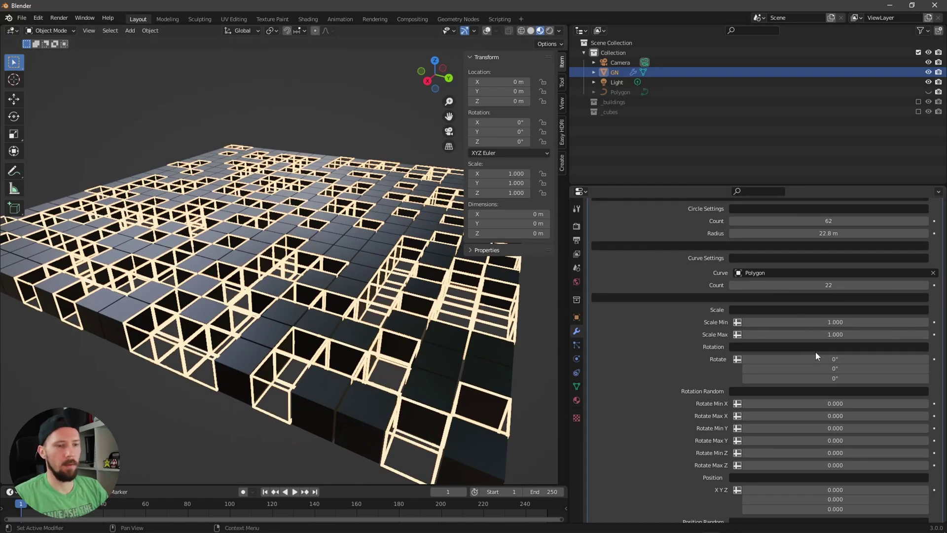
Set Scale Min to 0.430, and test the clones' X rotation before resetting it to 0°
drag(835, 321, 765, 322)
drag(812, 359, 848, 359)
double_click(798, 359)
key(Return)
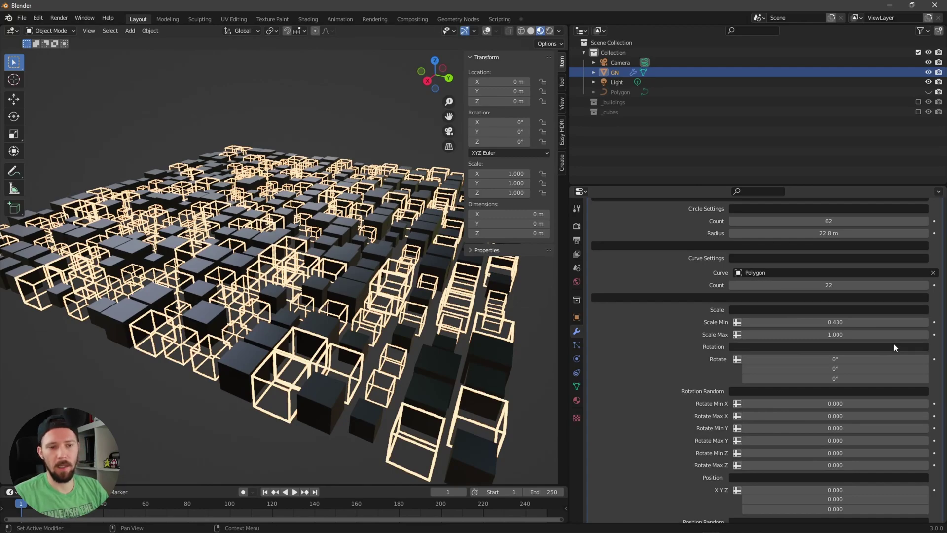
Animate the clones' X rotation with keyframes at 0° on frame 1 and an increased angle on frame 250, and play it back
click(934, 359)
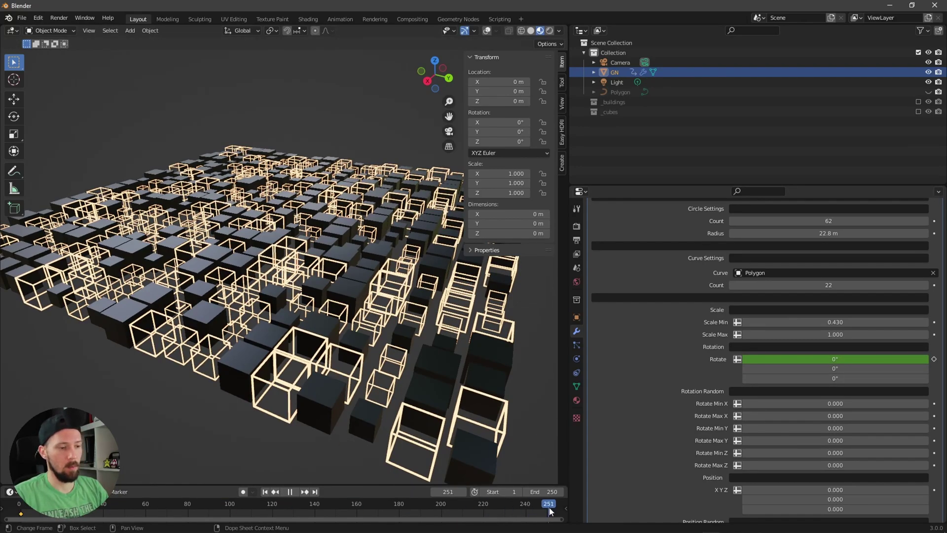
double_click(828, 359)
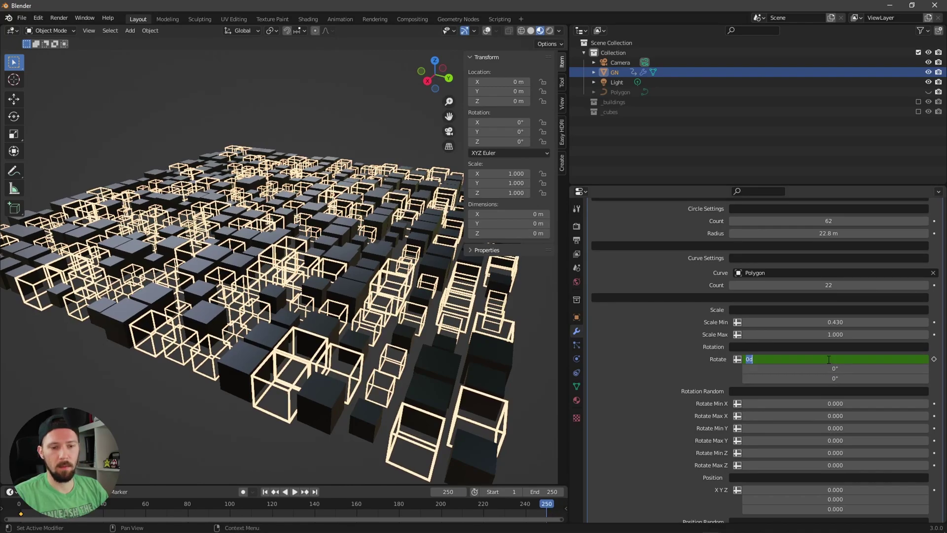
click(935, 360)
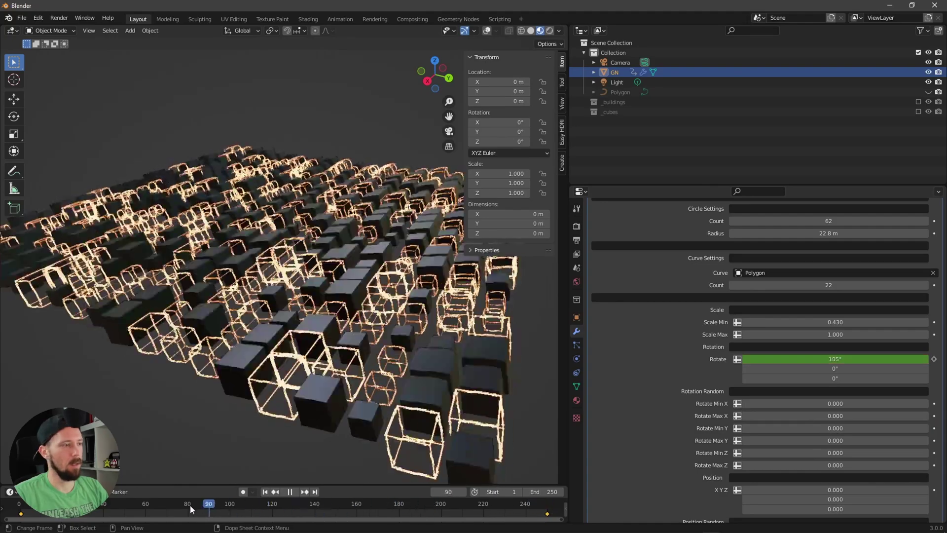
click(187, 510)
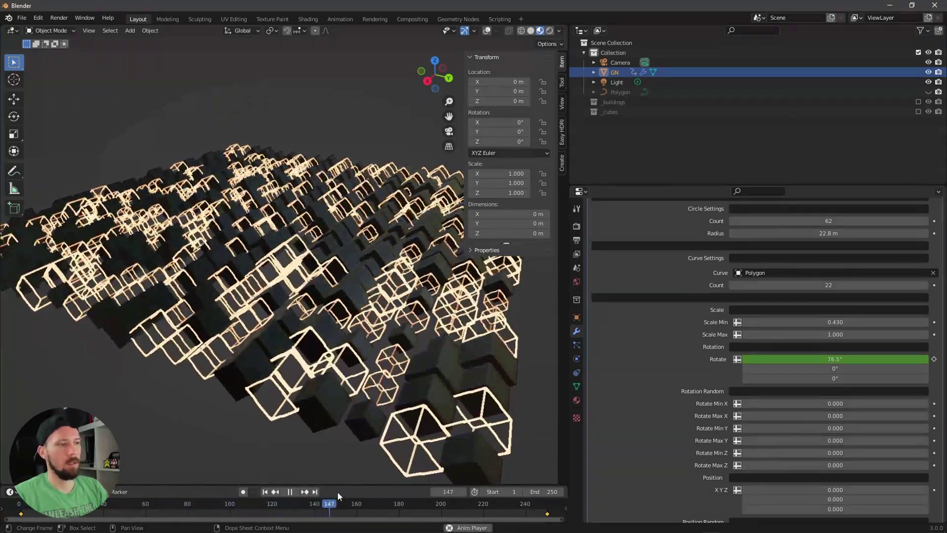
key(space)
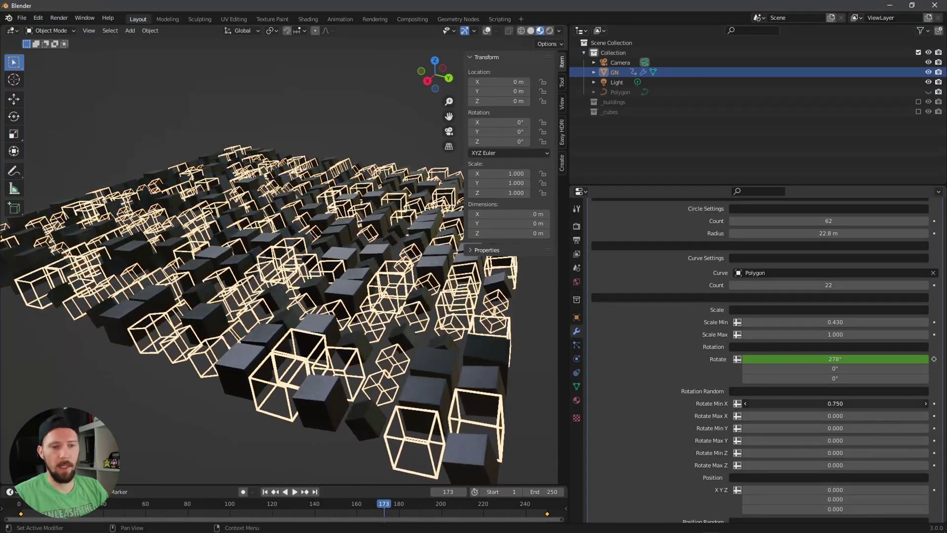
Set the random rotation's Rotate Min X to 0.840 and replay the animation to review the varied cube rotation
drag(835, 403, 868, 403)
click(221, 505)
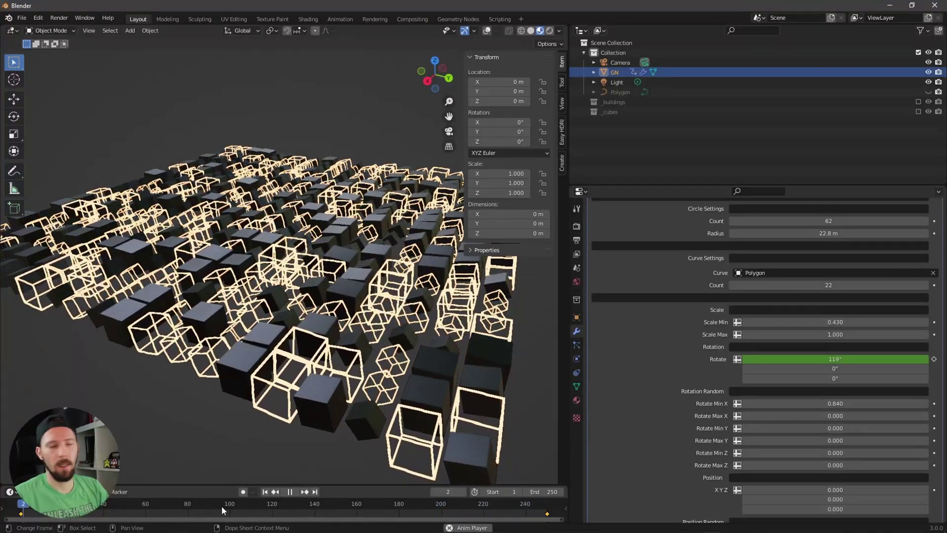
key(space)
click(6, 513)
key(space)
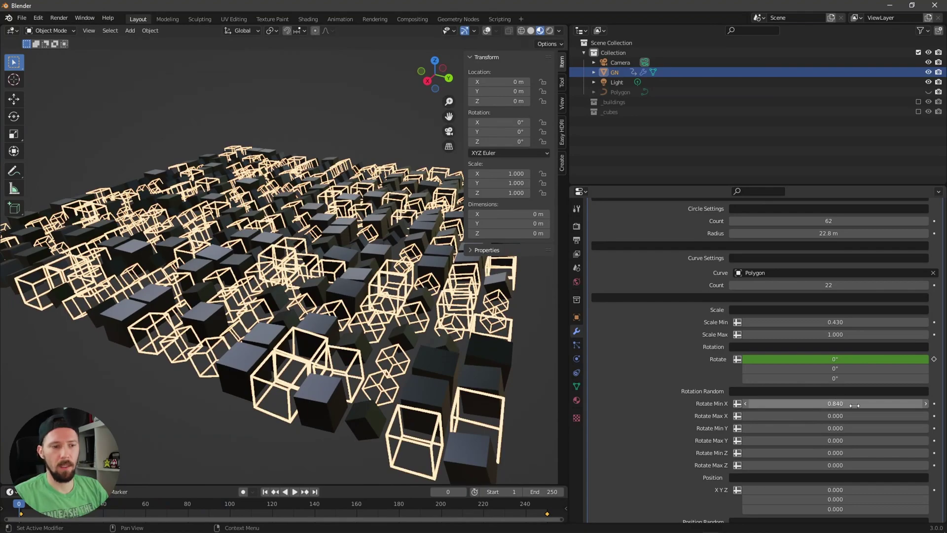
Try offsetting the clones' X position, and reset it to 0
scroll(794, 414, down, 5)
drag(795, 394, 834, 394)
text(0)
key(Return)
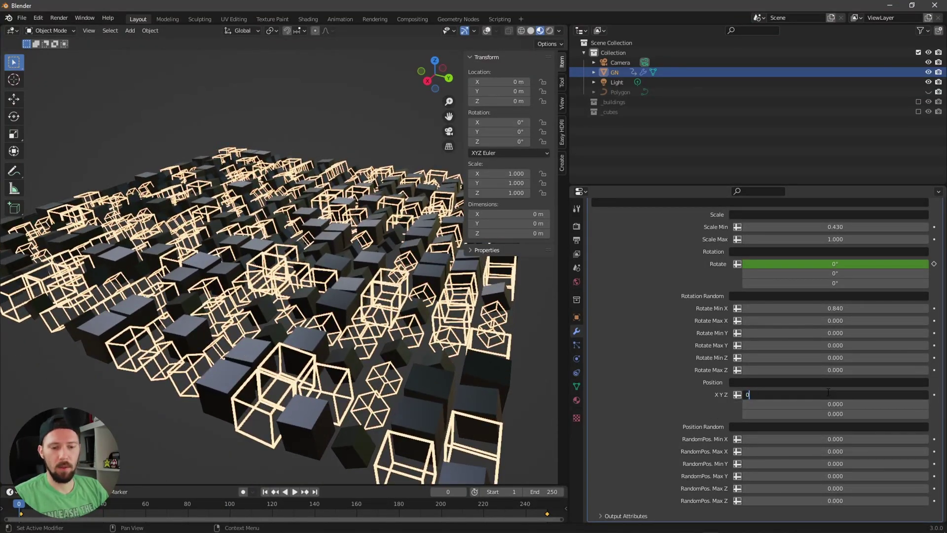
key(Return)
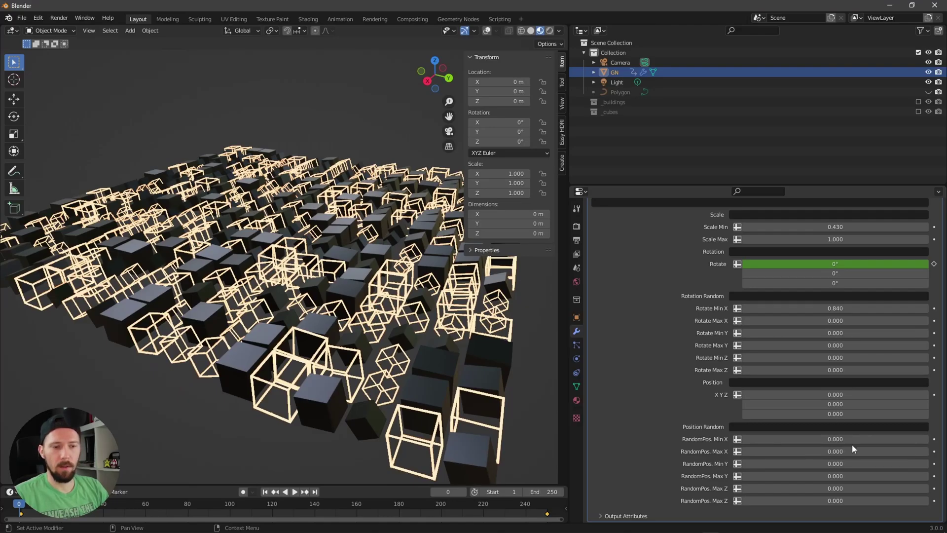
Try a RandomPos. Max Z of about 12.490 on the clones, and return the random position to 0
drag(835, 488, 885, 489)
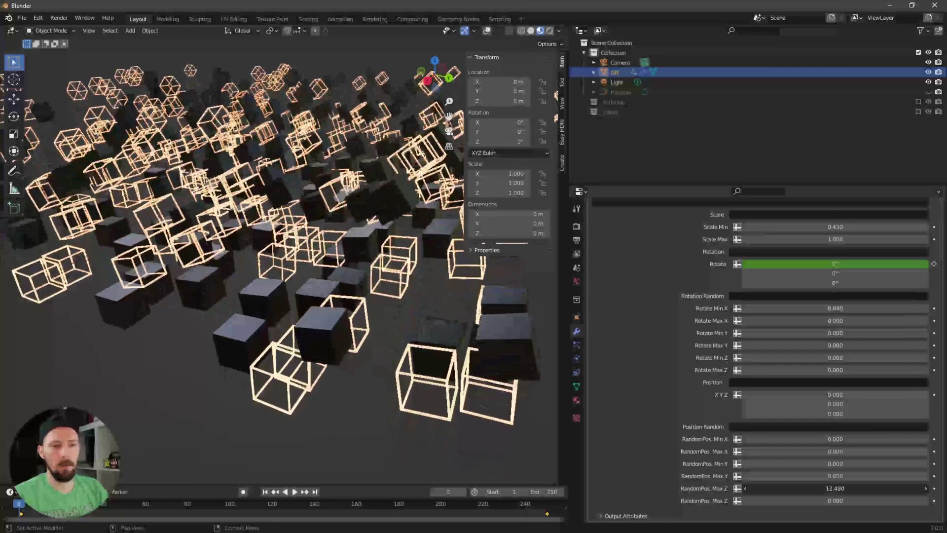
key(ctrl+z)
drag(835, 439, 867, 439)
key(Return)
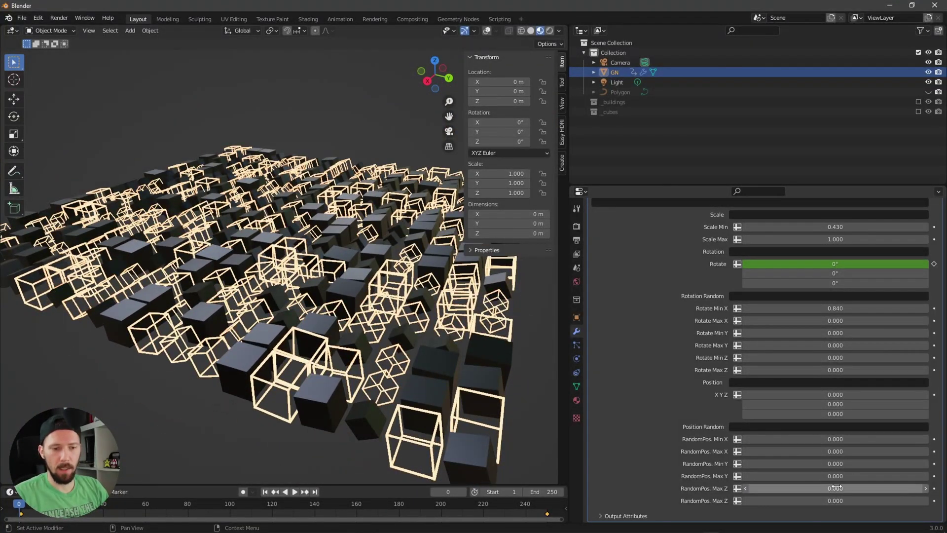
Keyframe RandomPos. Max Z at 0 on frame 0, 19.460 on frame 140 and 0 on frame 251, and play the animation from the start
click(934, 488)
click(314, 502)
drag(837, 488, 887, 488)
click(934, 488)
click(549, 507)
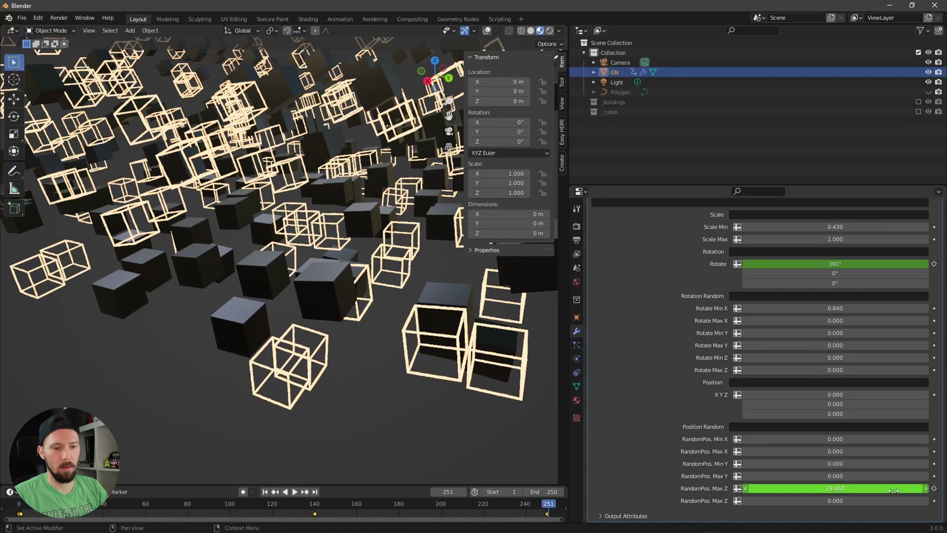
text(0)
key(Return)
click(934, 488)
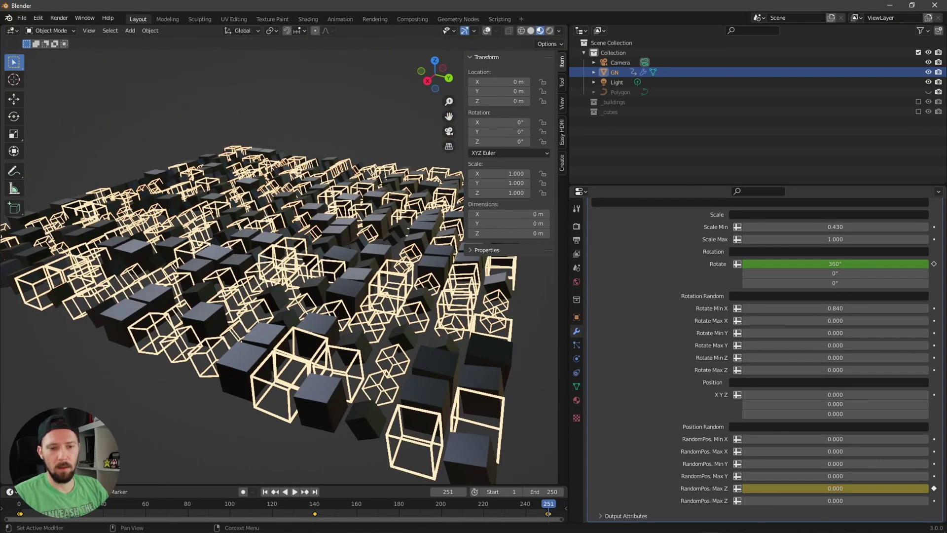
drag(531, 502, 19, 503)
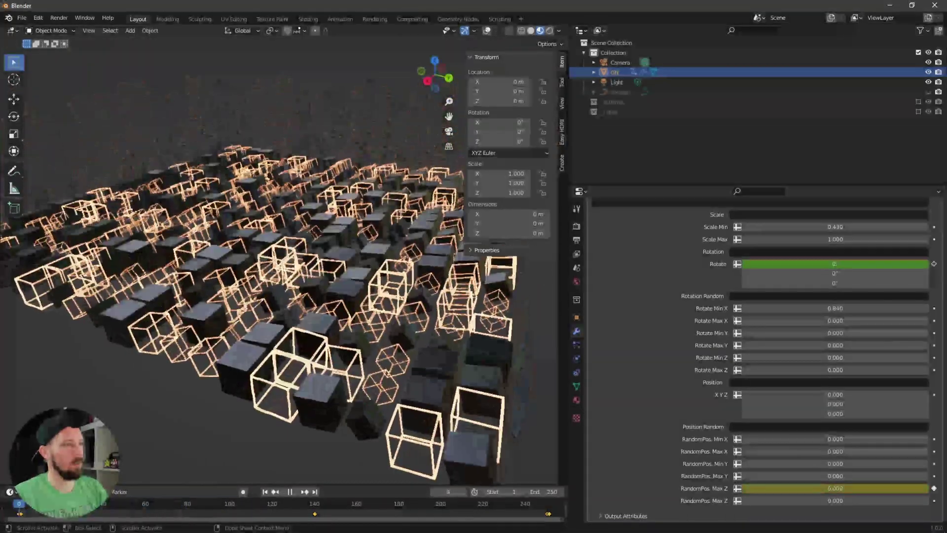
key(space)
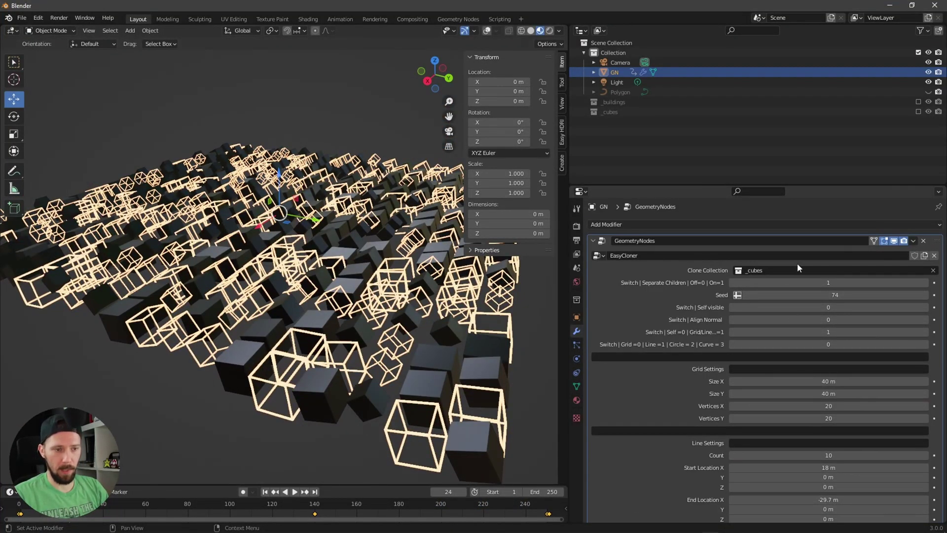
Set the EasyCloner's clone collection to _buildings and preview the animation
click(797, 269)
click(762, 292)
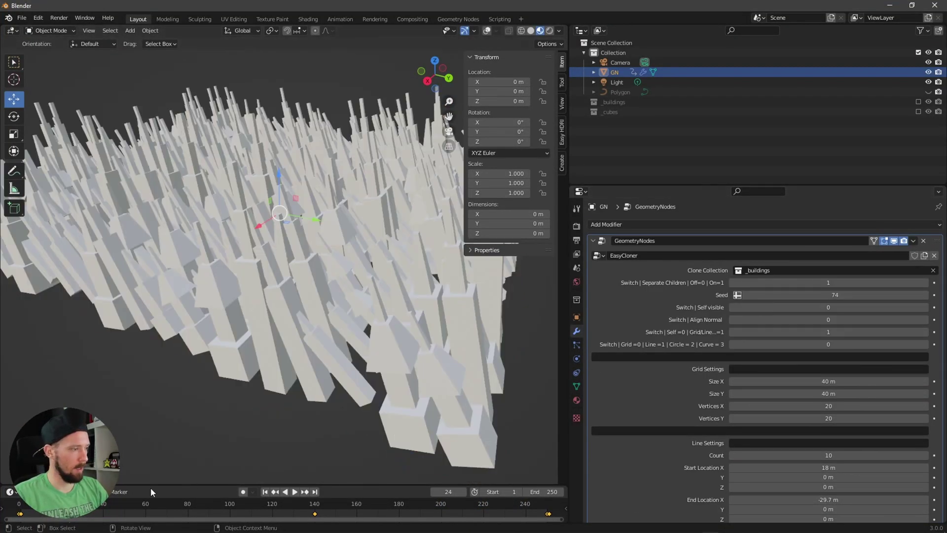
key(space)
Return to frame 0, enlarge the timeline, and delete all of the GN object's keyframes
click(402, 504)
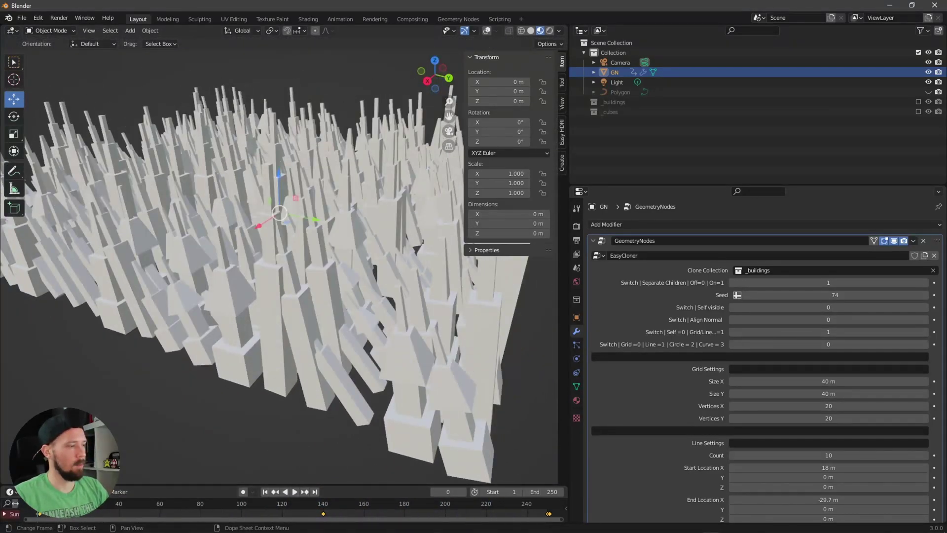
drag(64, 485, 65, 456)
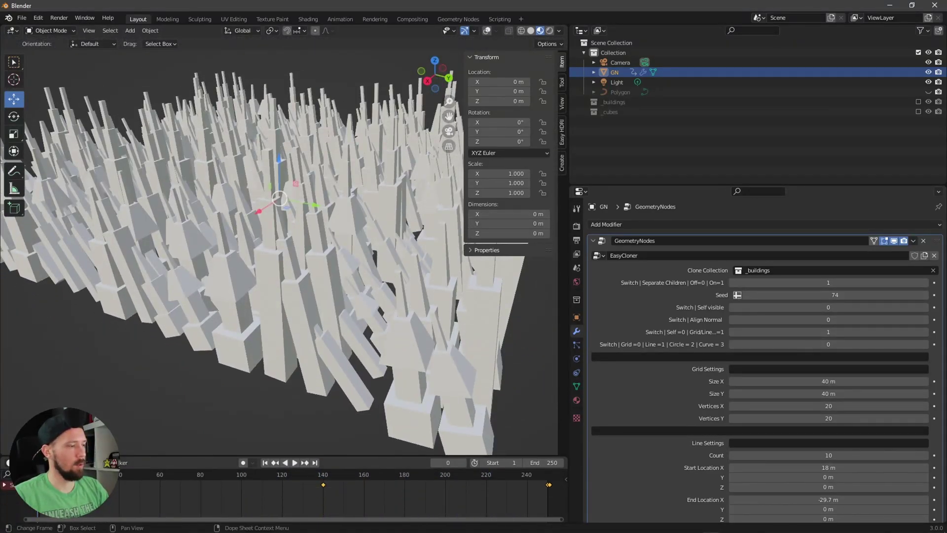
key(x)
click(563, 476)
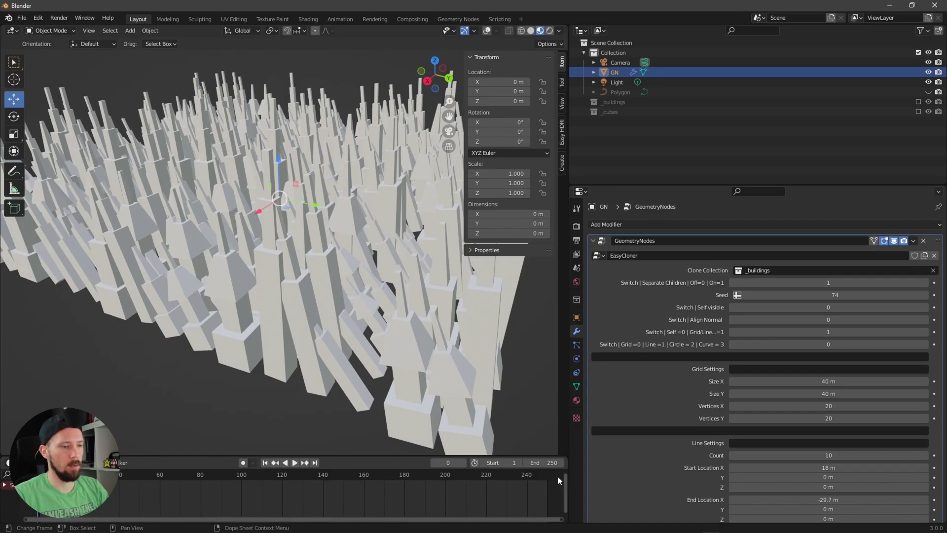
key(space)
Reset Rotate Min X to 0 so the building clones stand without random X rotation
scroll(646, 390, down, 15)
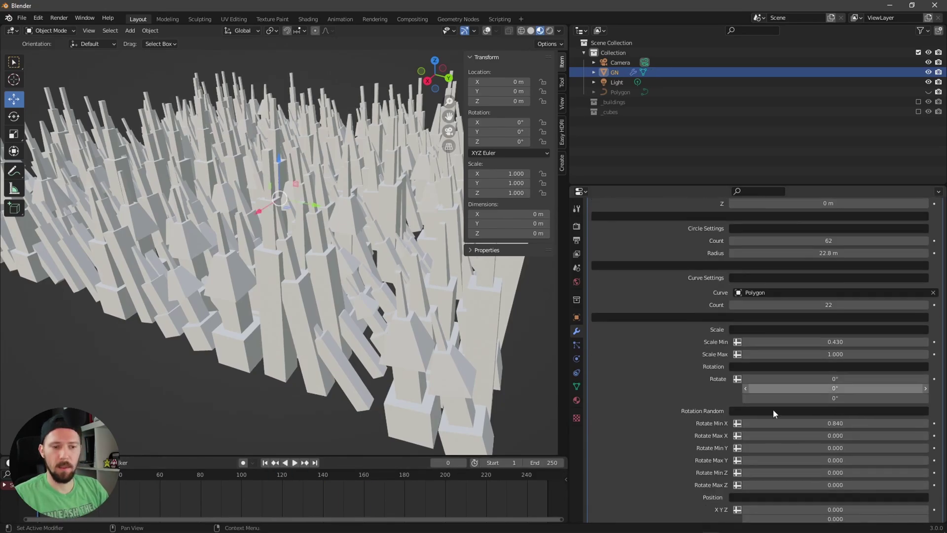
double_click(834, 364)
text(0)
key(Return)
middle_drag(348, 232, 355, 276)
middle_drag(380, 298, 543, 357)
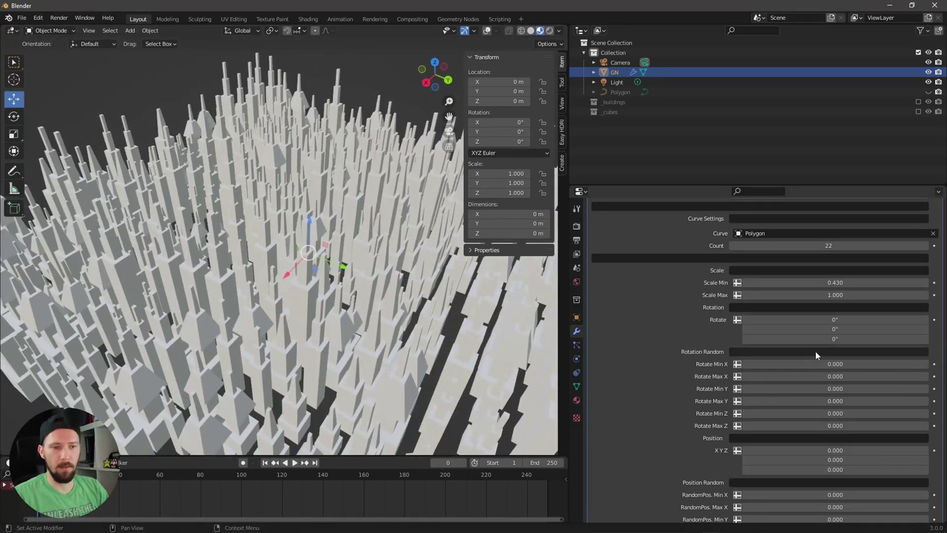
Reset the clones' Scale Min to 1, check the buildings, and lower it to 0.800
click(838, 283)
text(1)
key(Return)
middle_drag(346, 232, 325, 246)
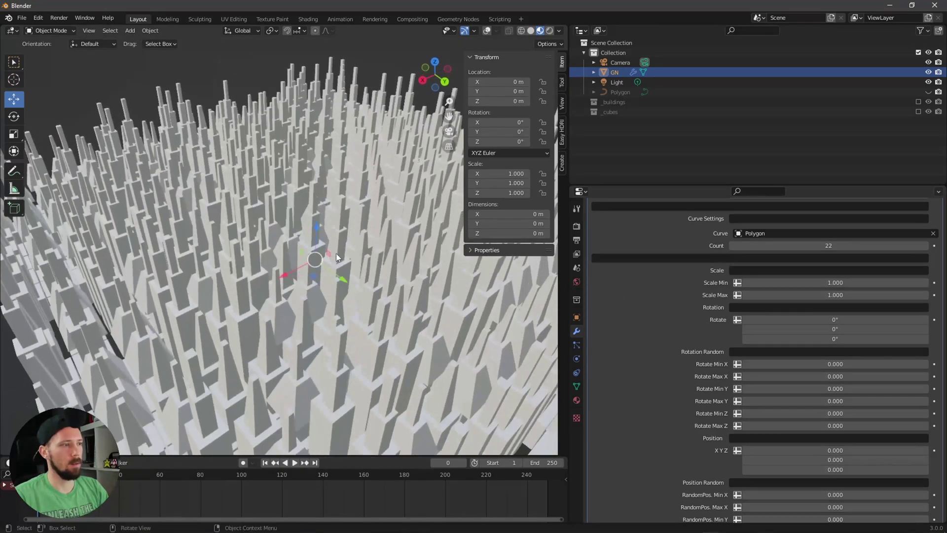
scroll(325, 247, down, 3)
mouse_move(847, 284)
mouse_down()
mouse_move(819, 283)
mouse_move(846, 283)
mouse_up()
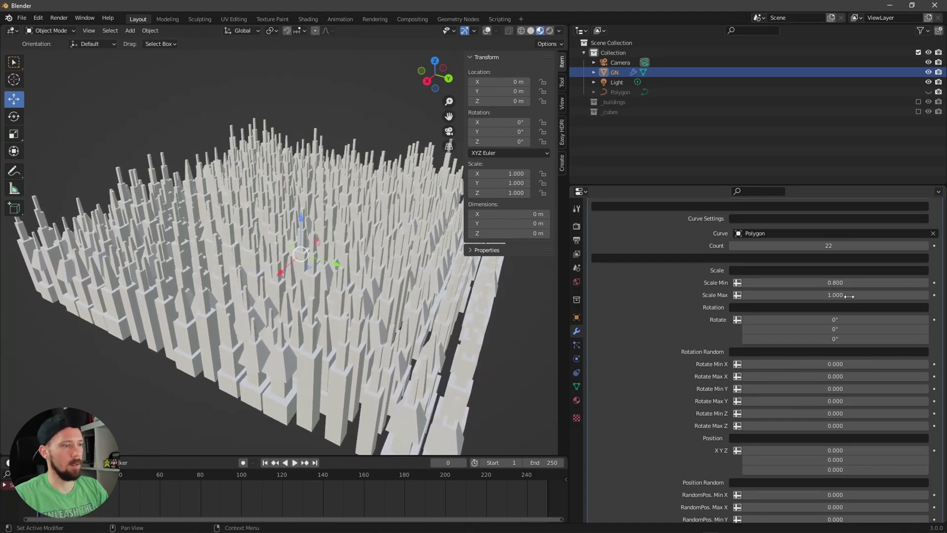
Set the random rotation's Rotate Min Z to 2.870 and view the buildings from another angle
drag(822, 415, 863, 416)
middle_drag(345, 316, 234, 332)
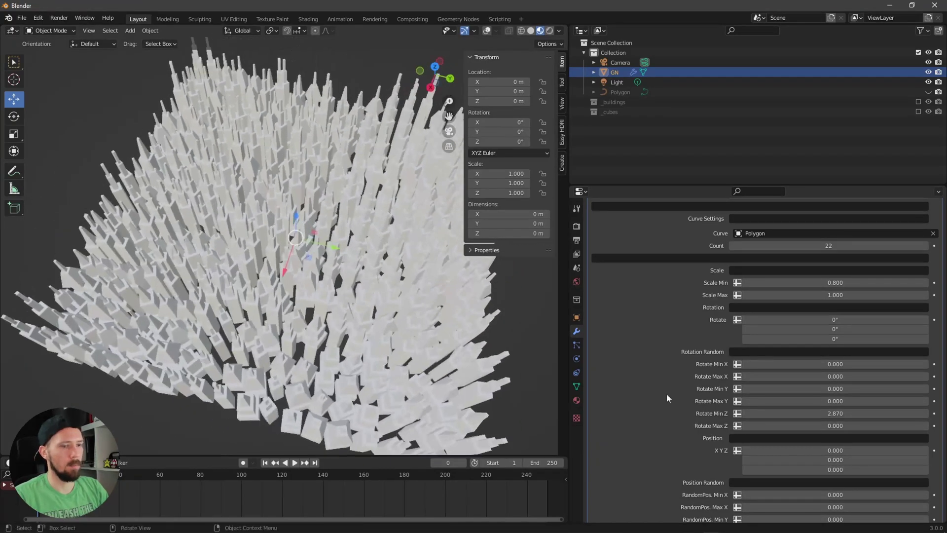
Try a RandomPos. Max Z of 4.180 before resetting it to 0, and increase the buildings' horizontal random position
scroll(614, 390, down, 3)
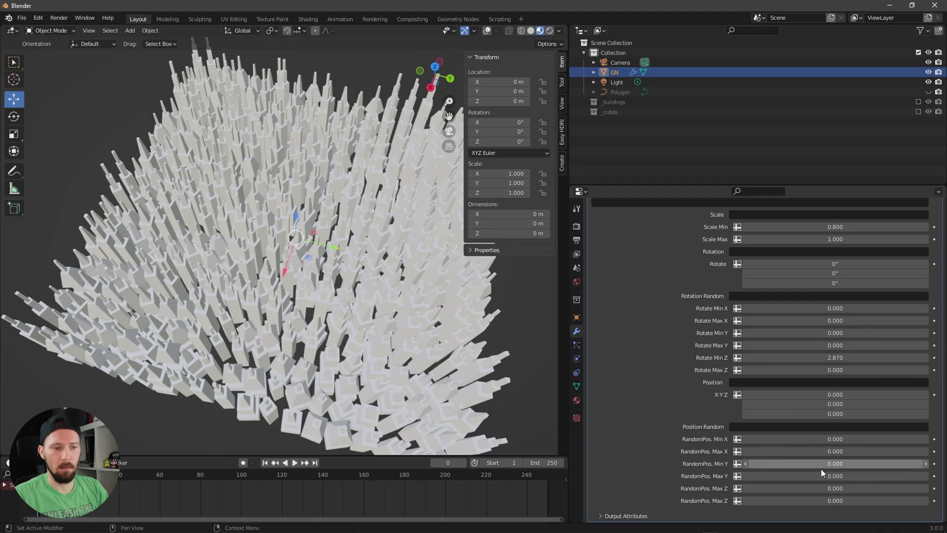
drag(835, 488, 873, 488)
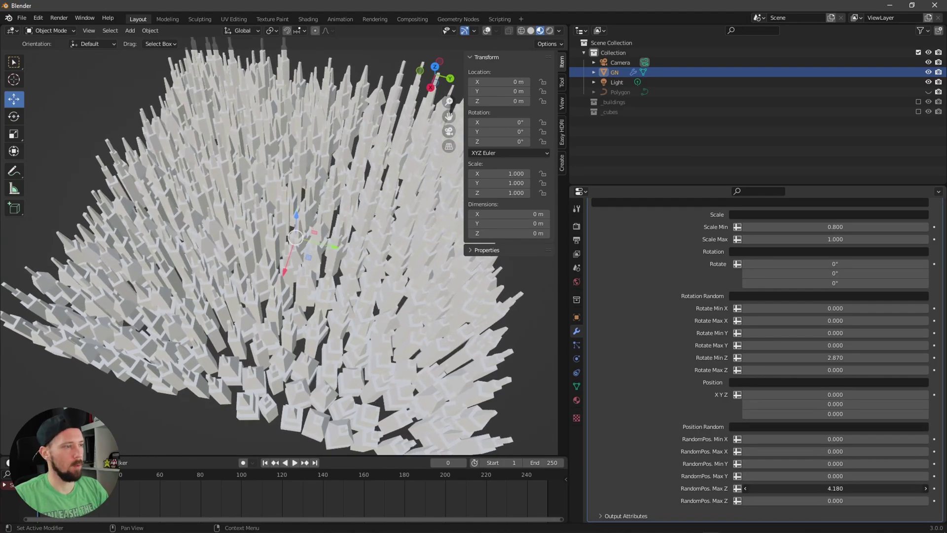
text(0)
key(Return)
drag(835, 451, 873, 463)
middle_drag(371, 388, 291, 324)
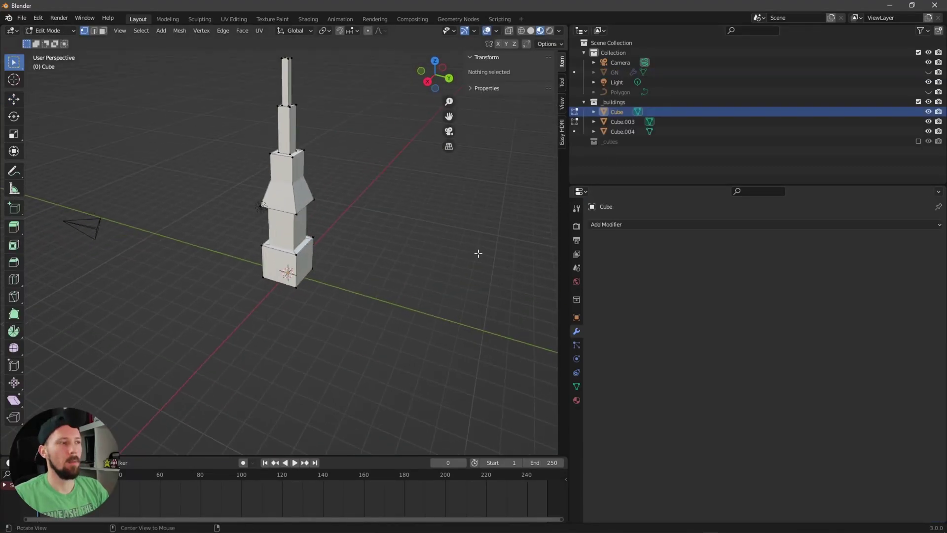
Select the Cube.003 building, leave Edit Mode while inspecting the source models, and make the GN clone object visible again
click(624, 121)
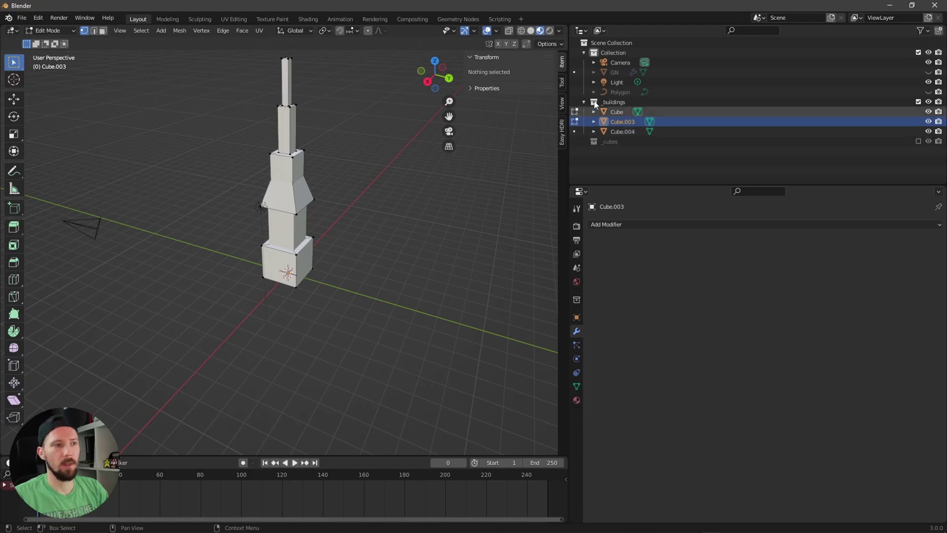
middle_drag(375, 262, 386, 266)
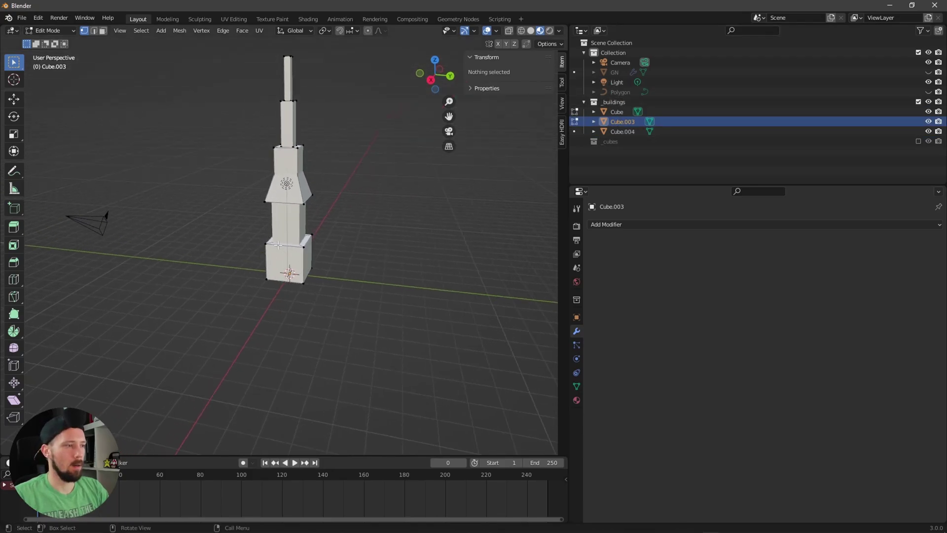
middle_drag(330, 282, 339, 259)
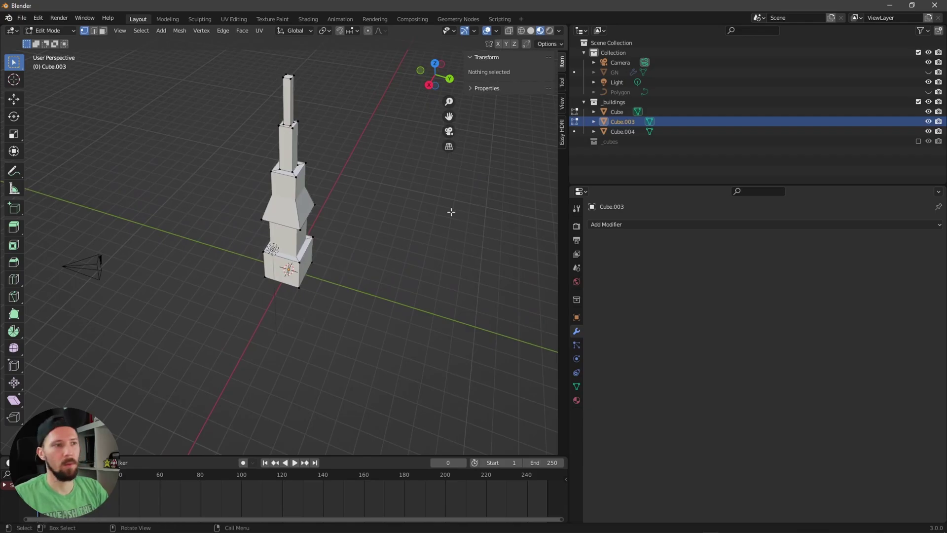
key(Tab)
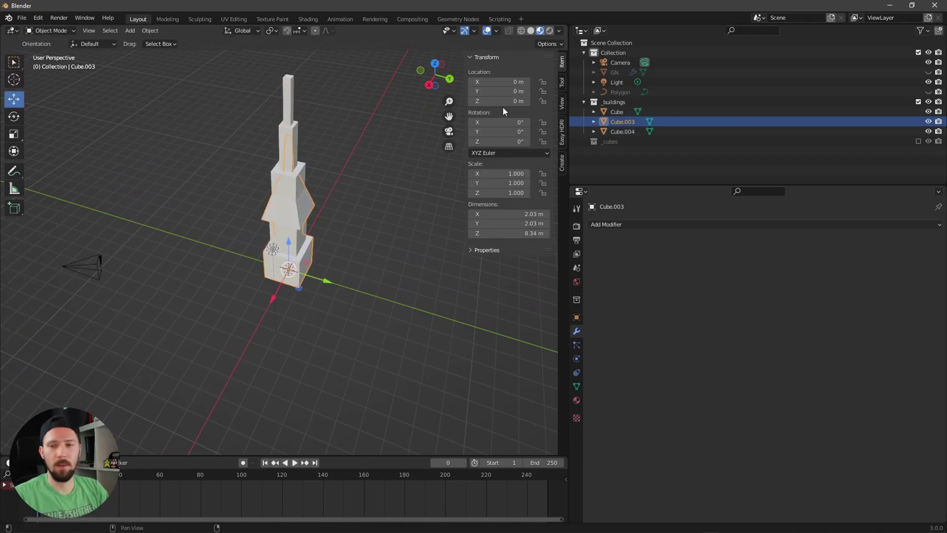
middle_drag(401, 252, 403, 237)
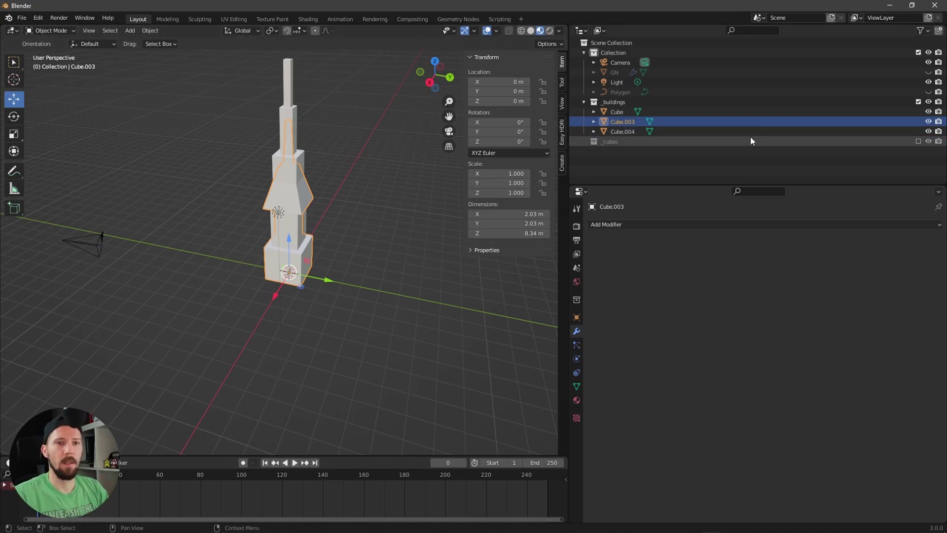
click(929, 72)
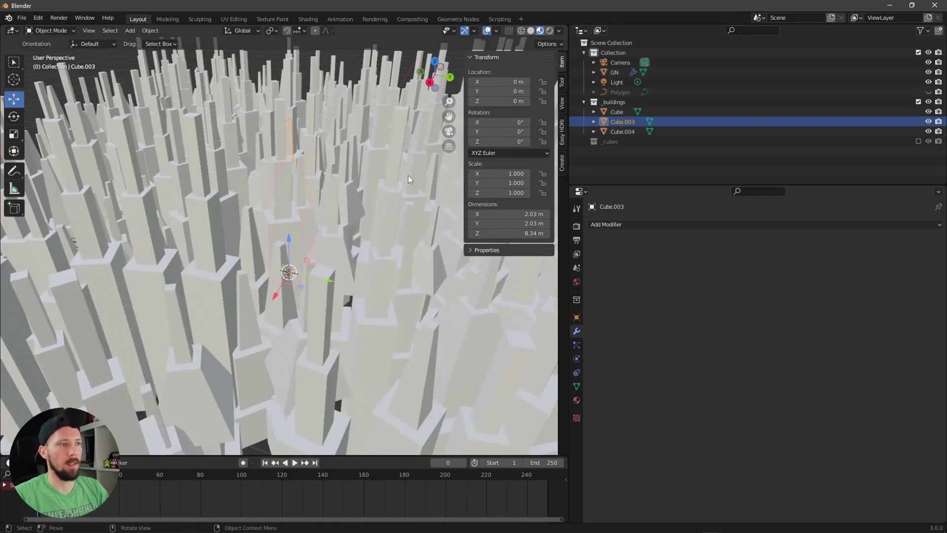
Try moving Cube.003's entire mesh in Edit Mode by about -7.2 m in X, 12.36 m in Y and 3.91 m in Z
key(Tab)
key(a)
scroll(350, 211, down, 5)
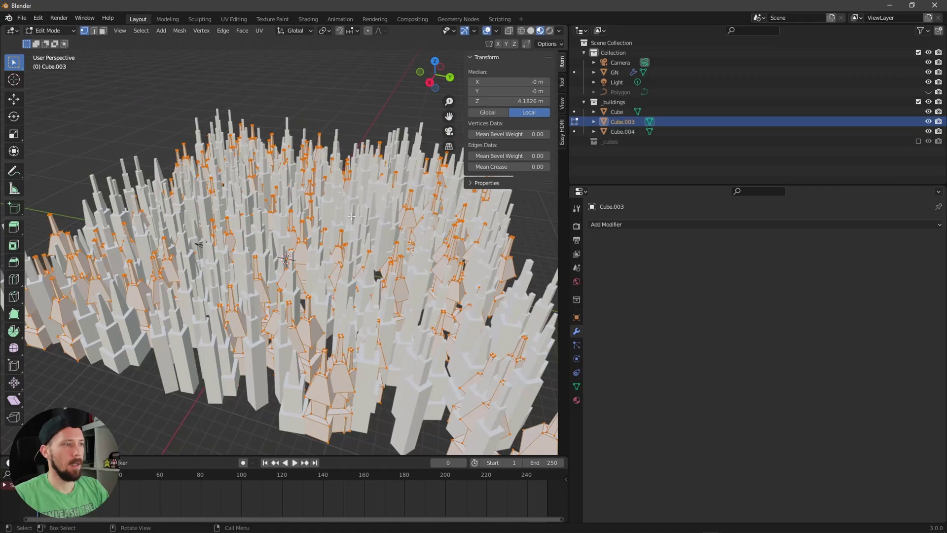
key(s)
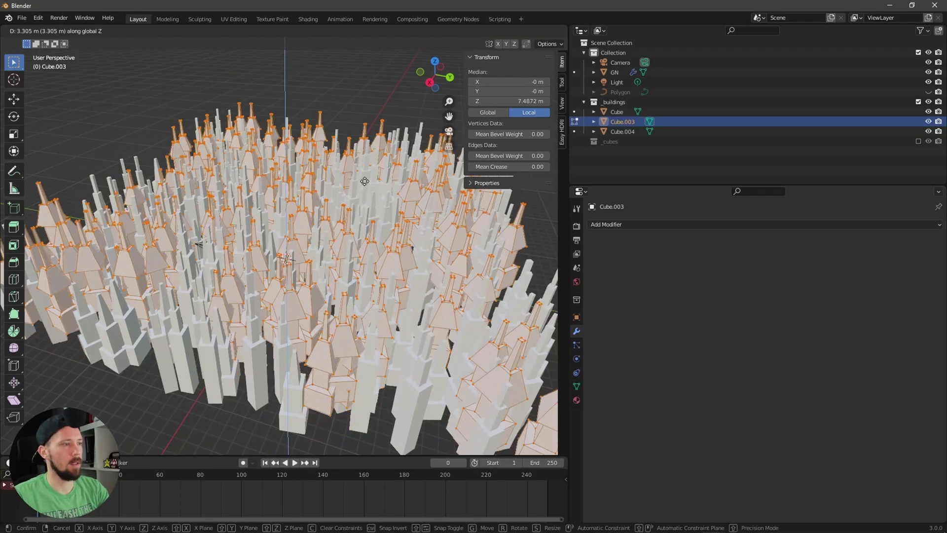
right_click(369, 96)
key(g)
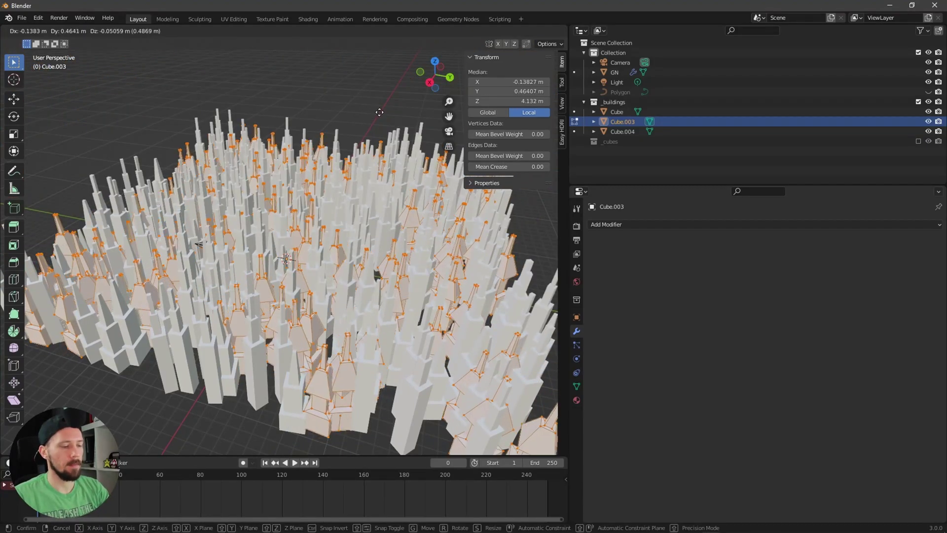
click(496, 77)
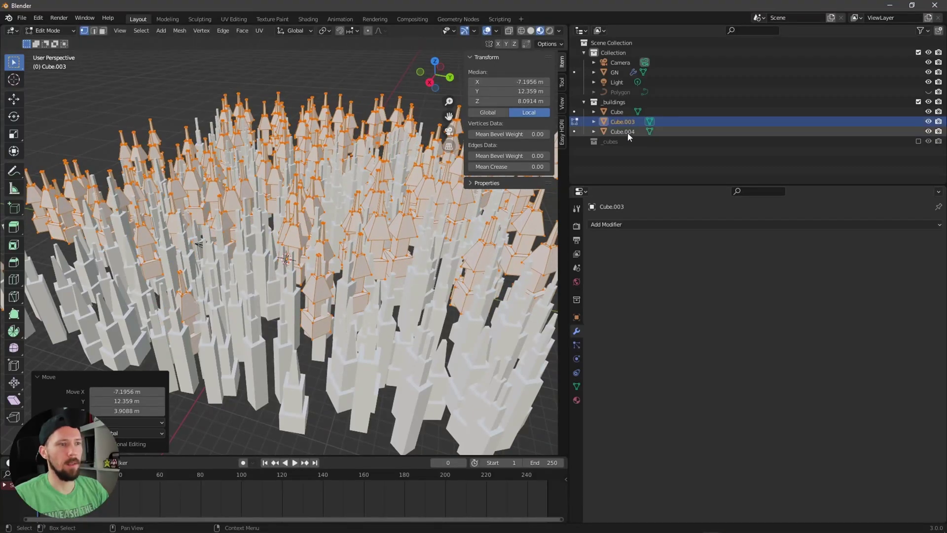
Try moving Cube.004's entire mesh in Edit Mode by about -1.46 m in X, -12.82 m in Y and 9.3 m in Z
key(Tab)
key(a)
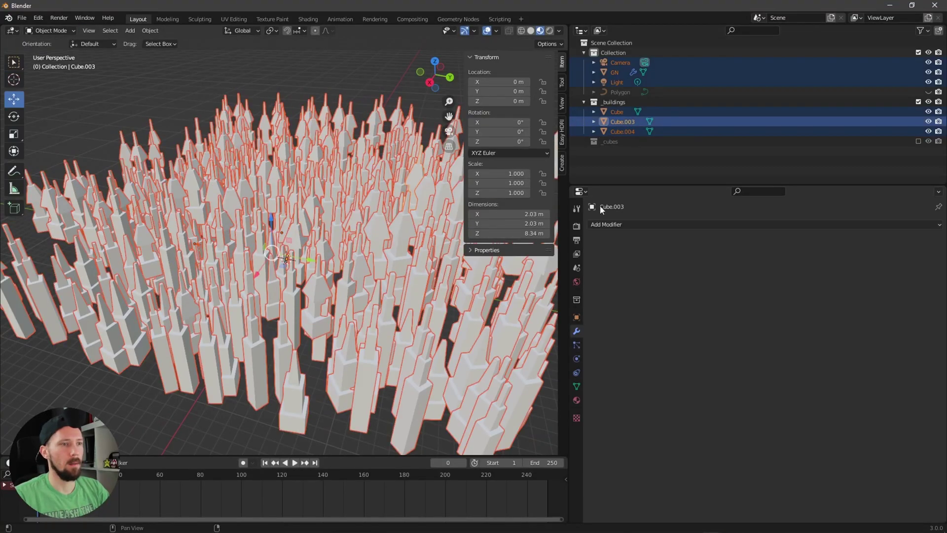
ctrl+click(622, 131)
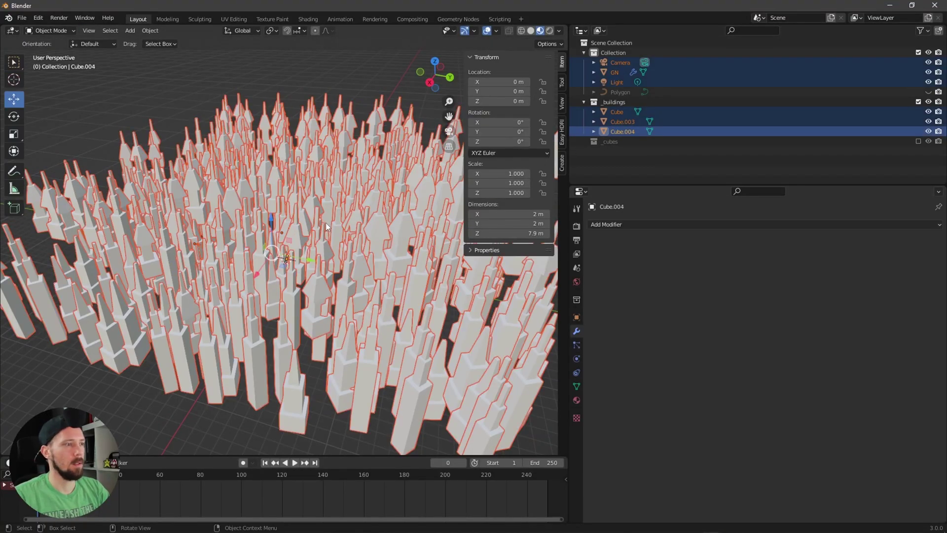
click(623, 131)
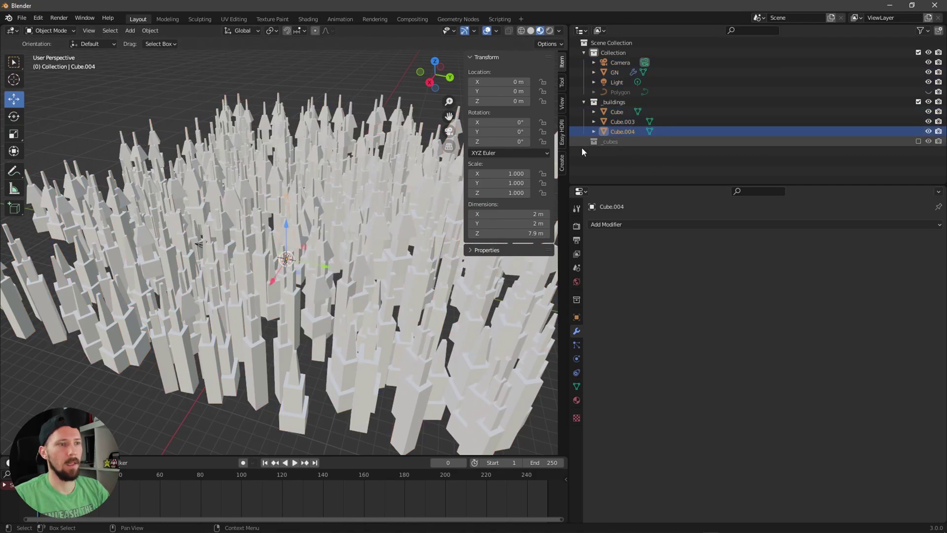
key(Tab)
key(g)
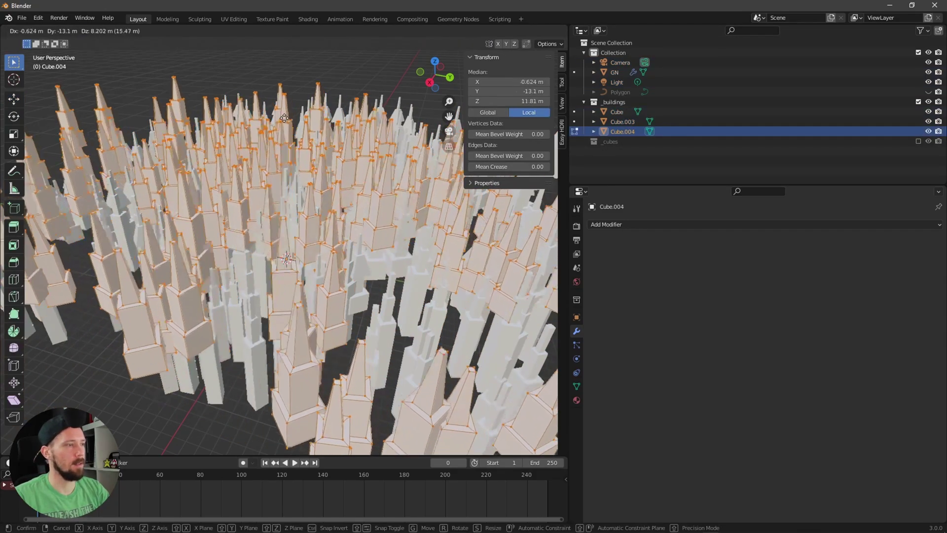
click(346, 237)
middle_drag(345, 237, 339, 266)
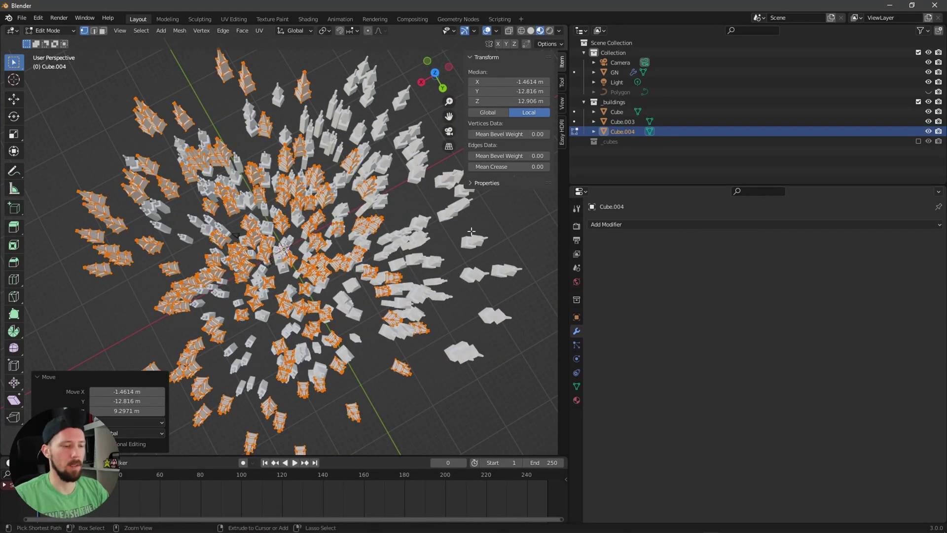
Leave Edit Mode and undo the mesh moves made to the source buildings
key(Tab)
key(ctrl+z)
key(ctrl+z)
key(ctrl+z)
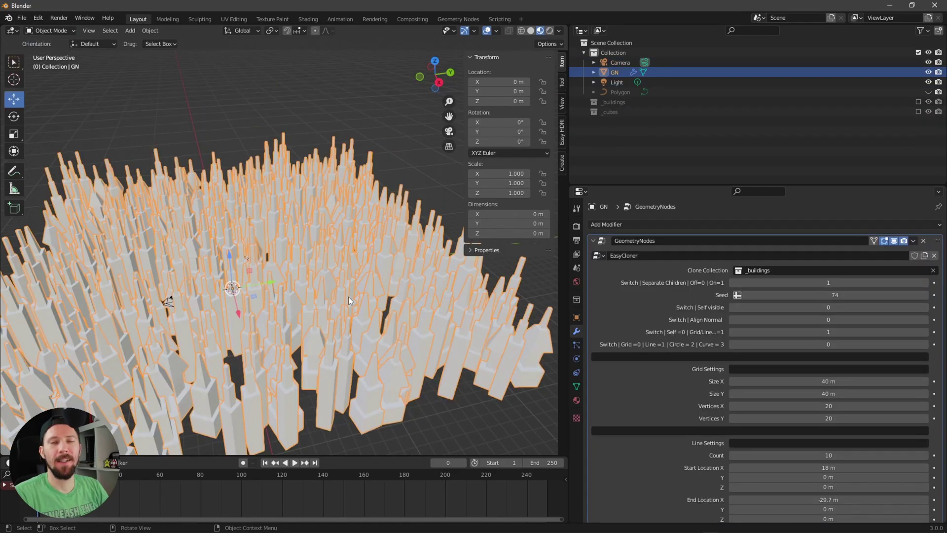